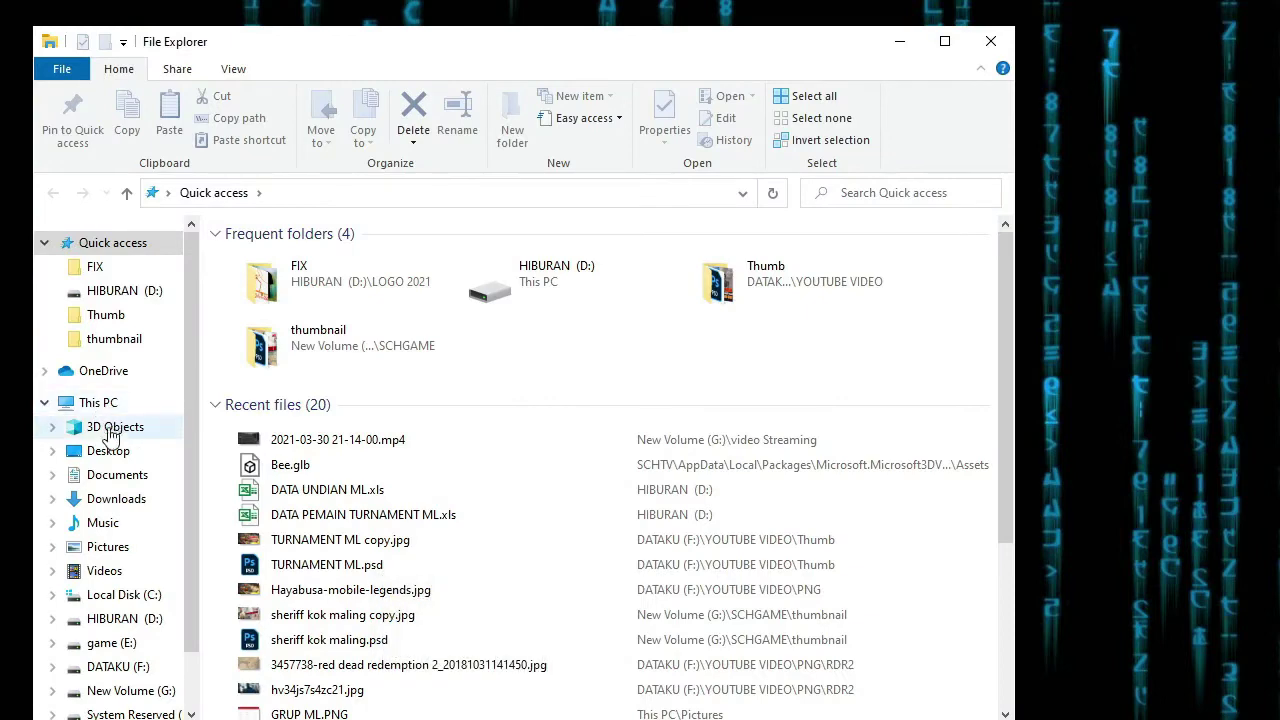
Step: Open the Download folder inside C:\Windows\SoftwareDistribution
left_click(119, 597)
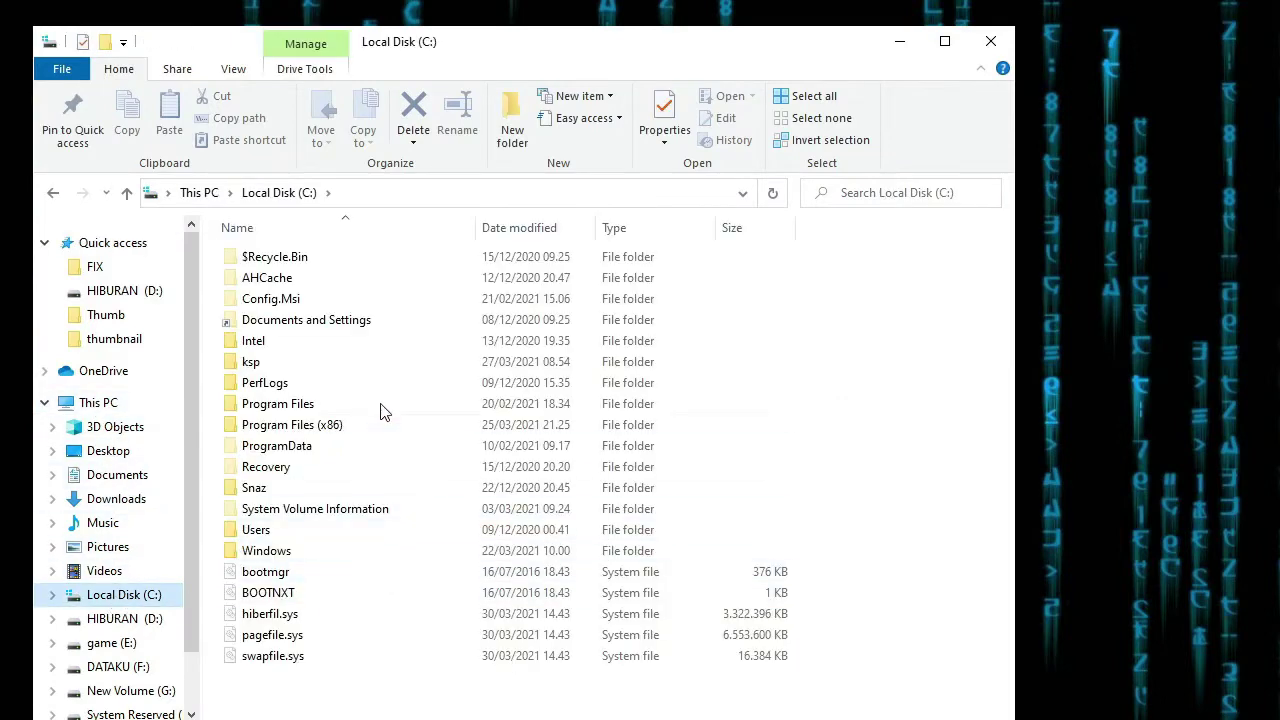
double_click(275, 558)
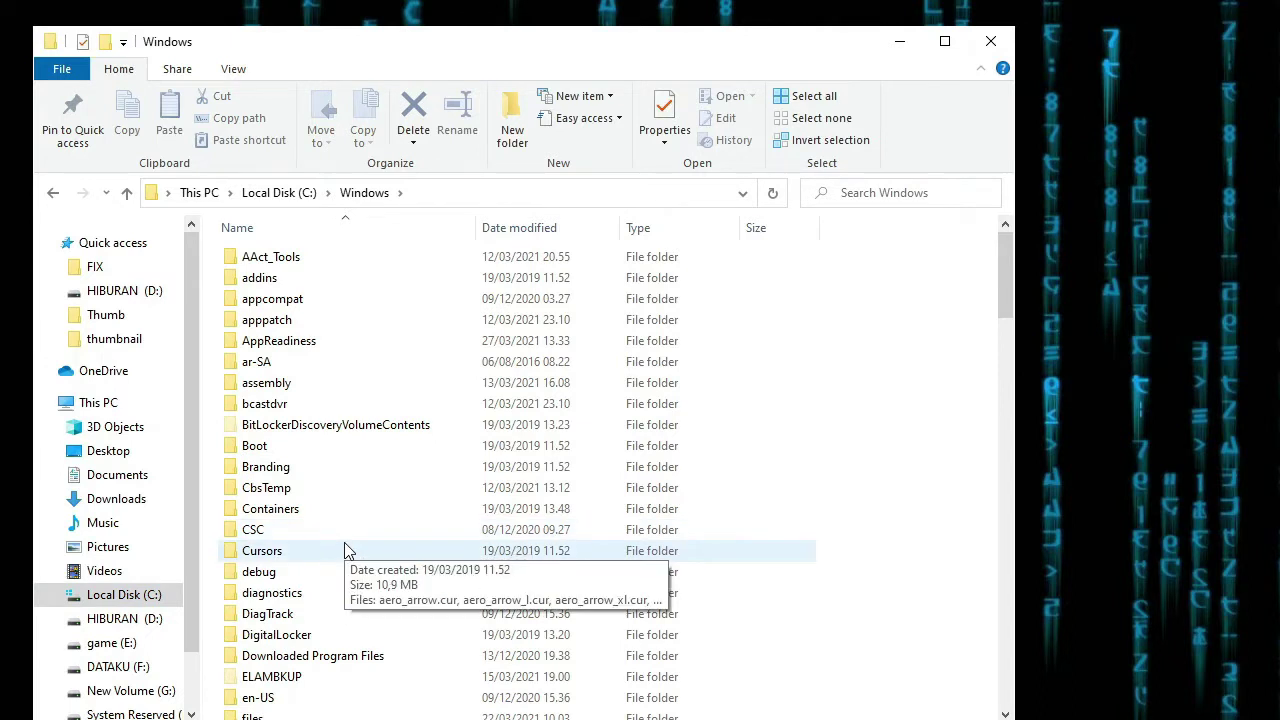
scroll(395, 408, "down", 6)
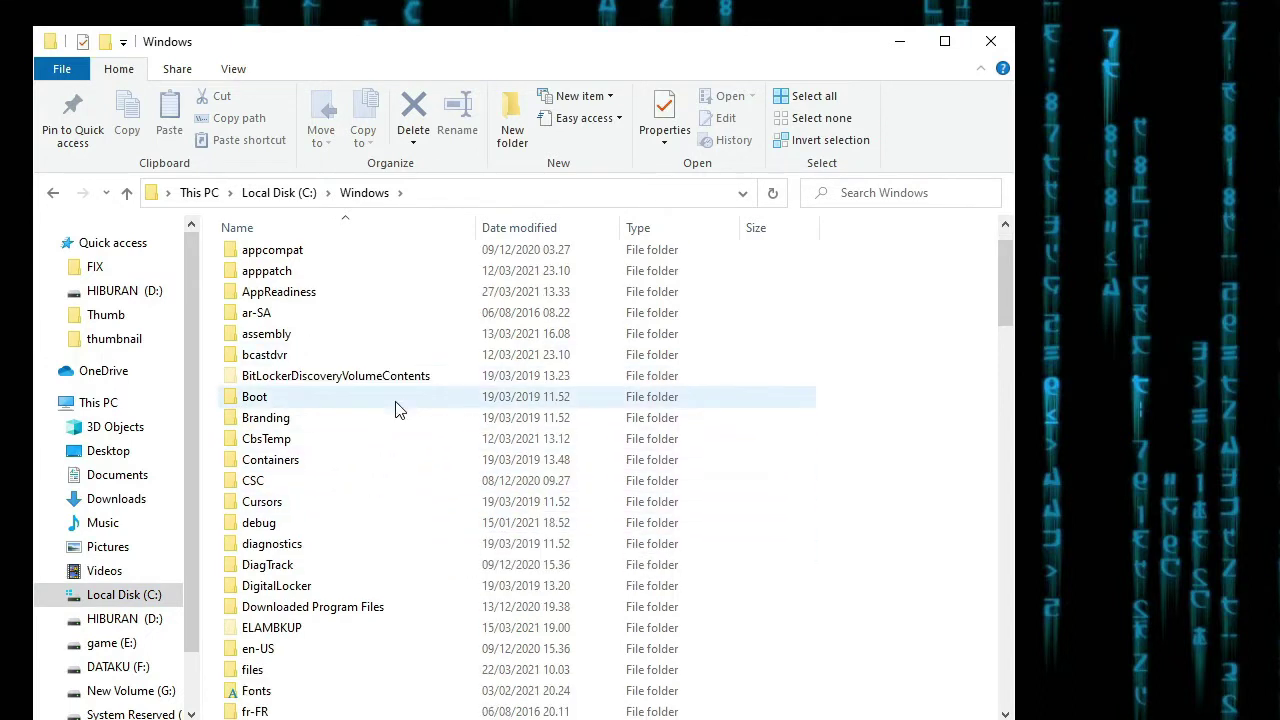
scroll(395, 408, "down", 7)
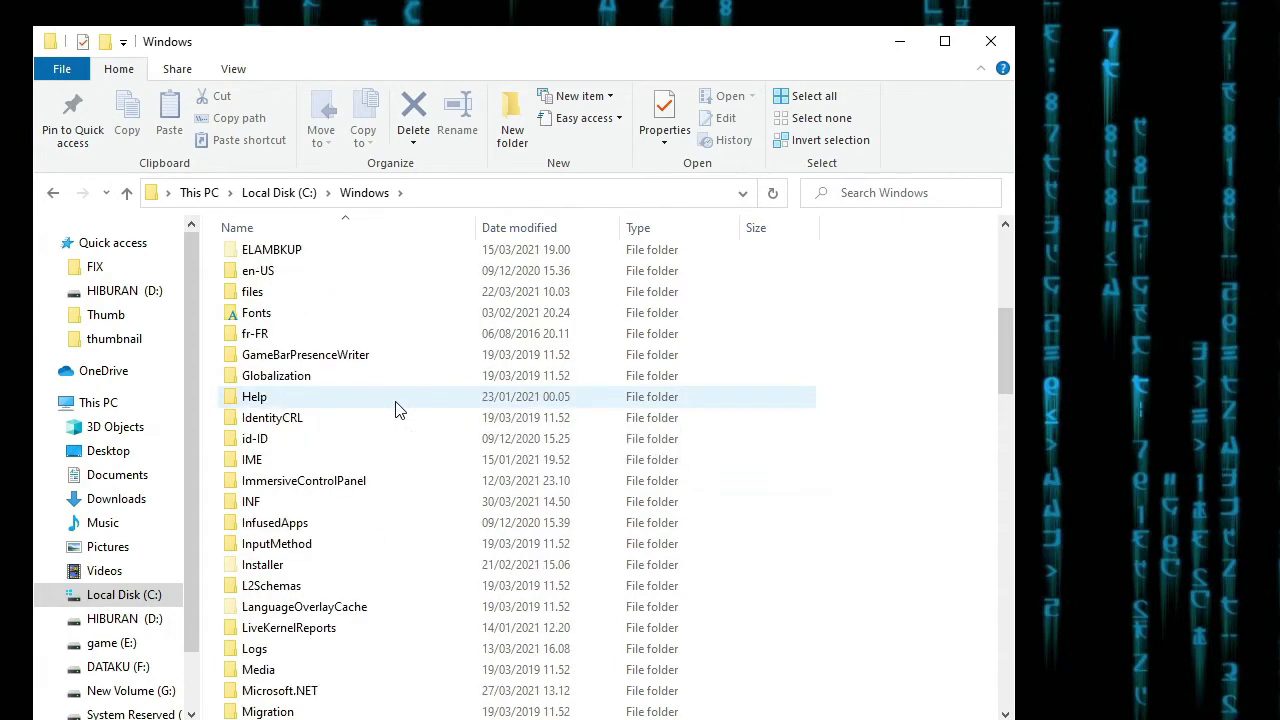
scroll(284, 570, "down", 2)
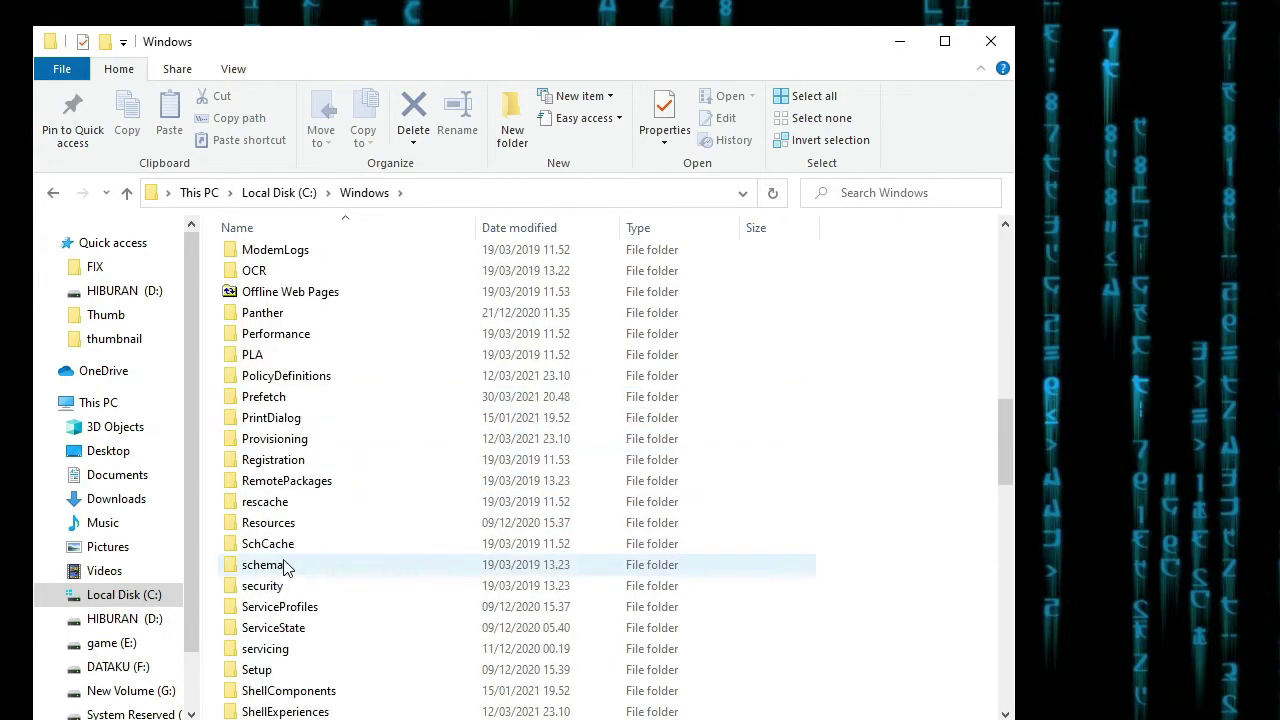
scroll(290, 668, "down", 1)
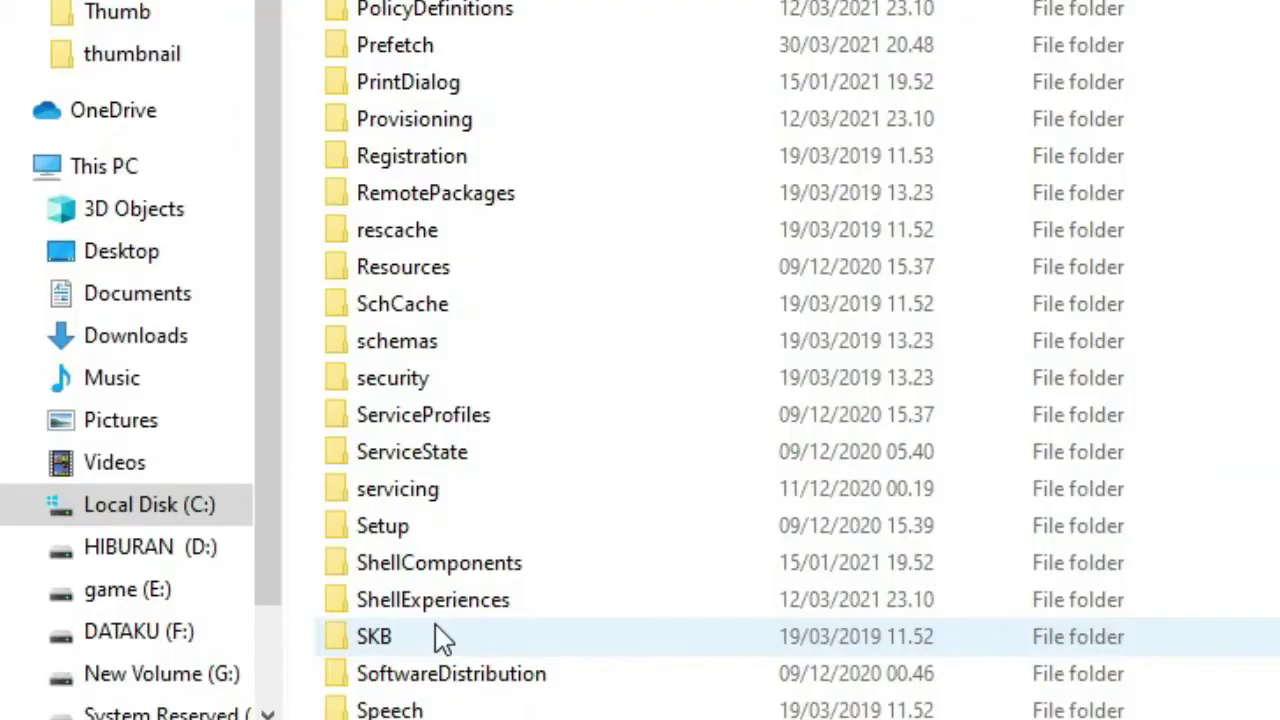
double_click(437, 676)
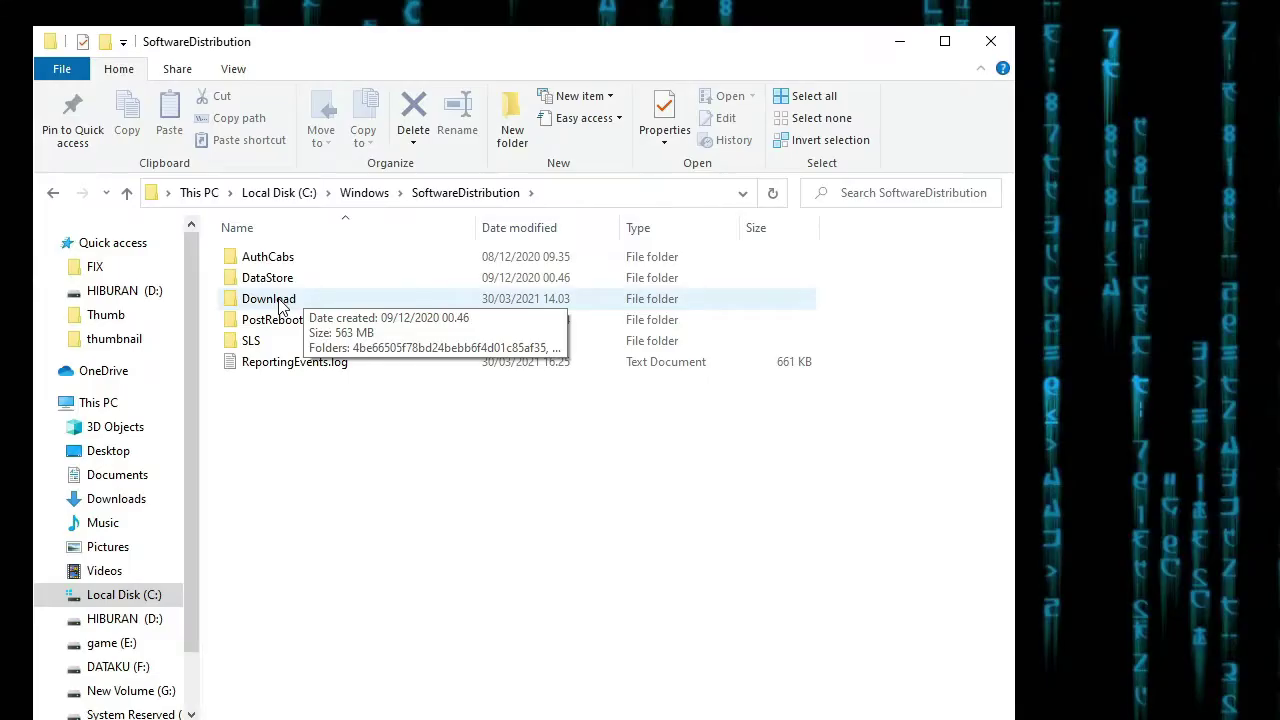
double_click(281, 305)
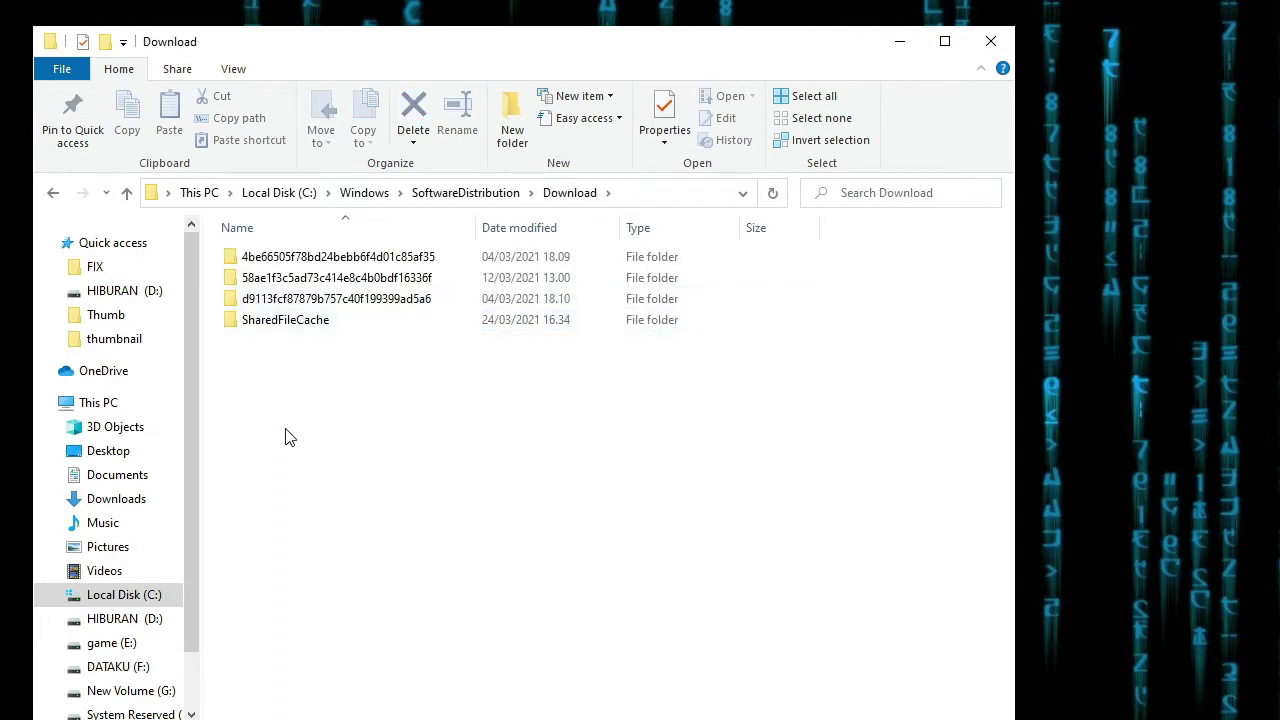
Step: Check the combined properties of all folders in the Download folder, then close them
left_click_drag(340, 345, 380, 215)
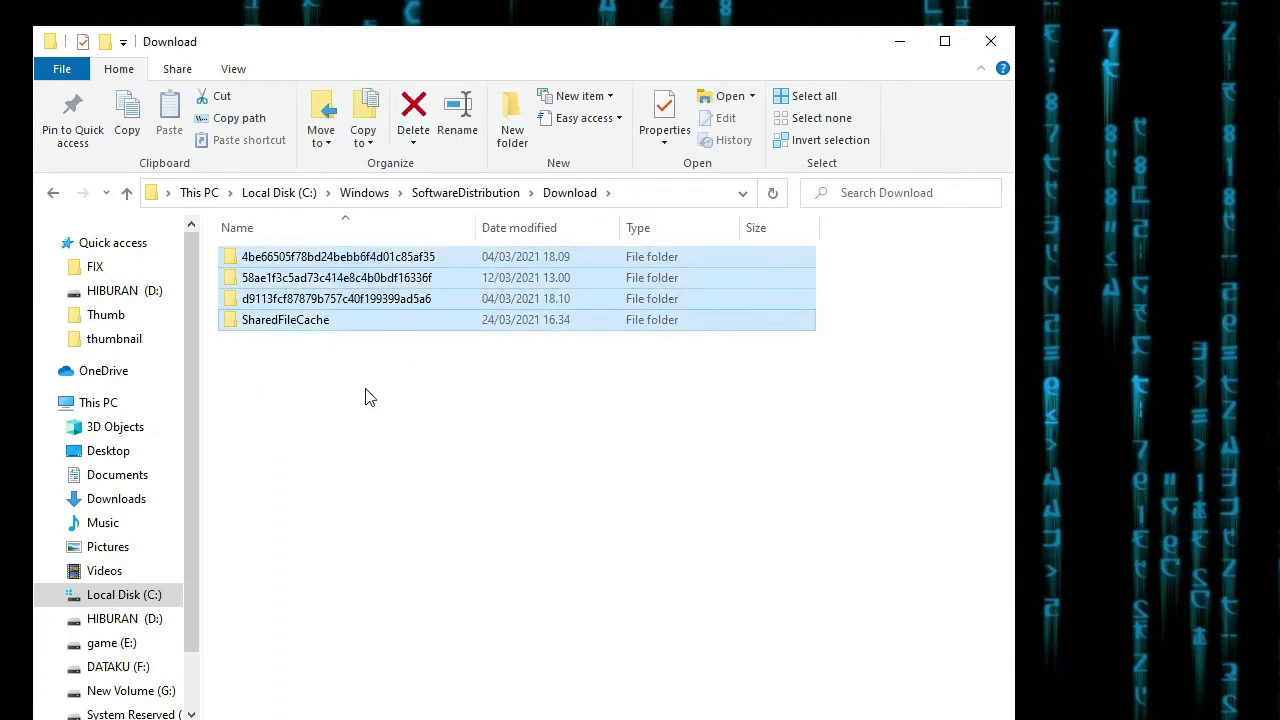
right_click(298, 328)
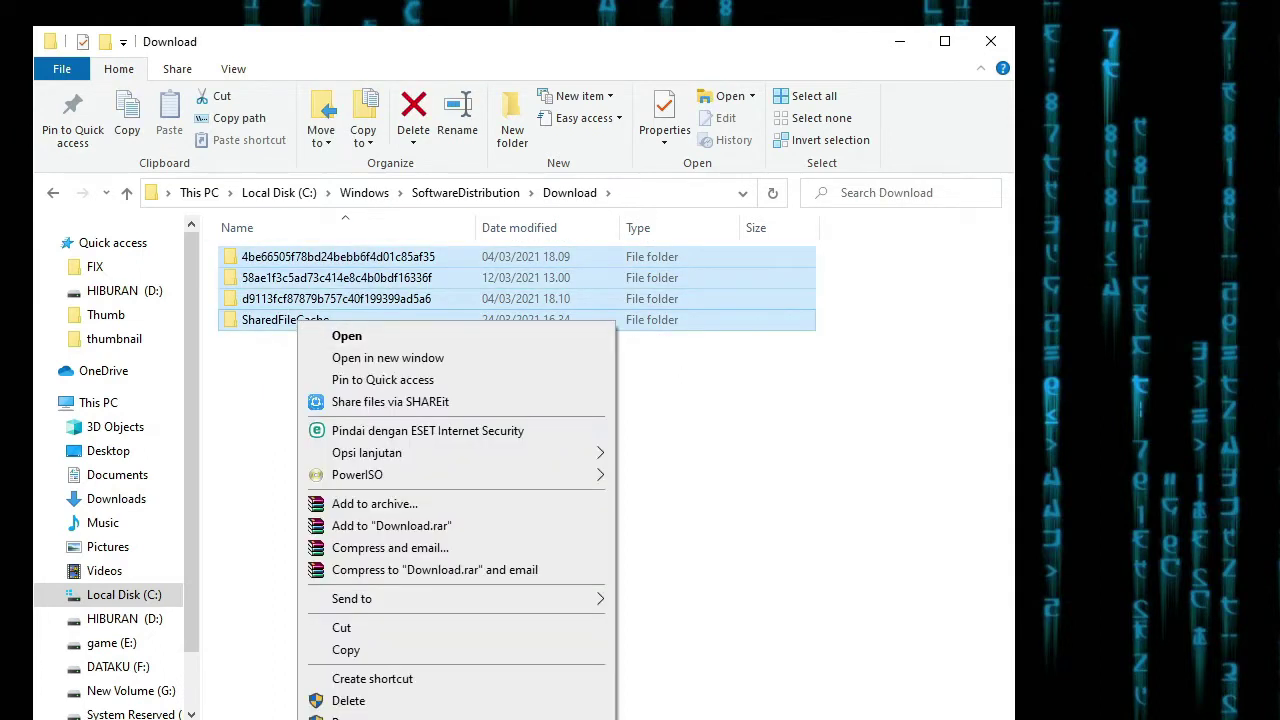
left_click(362, 719)
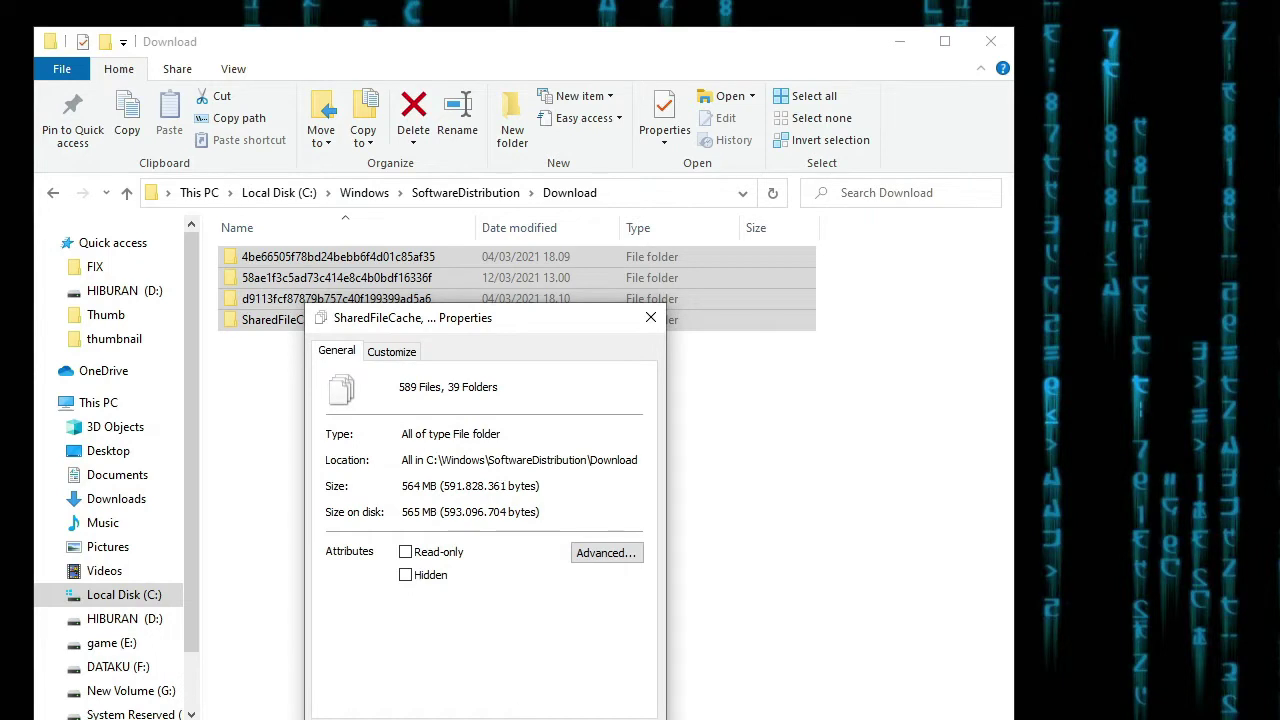
left_click(520, 719)
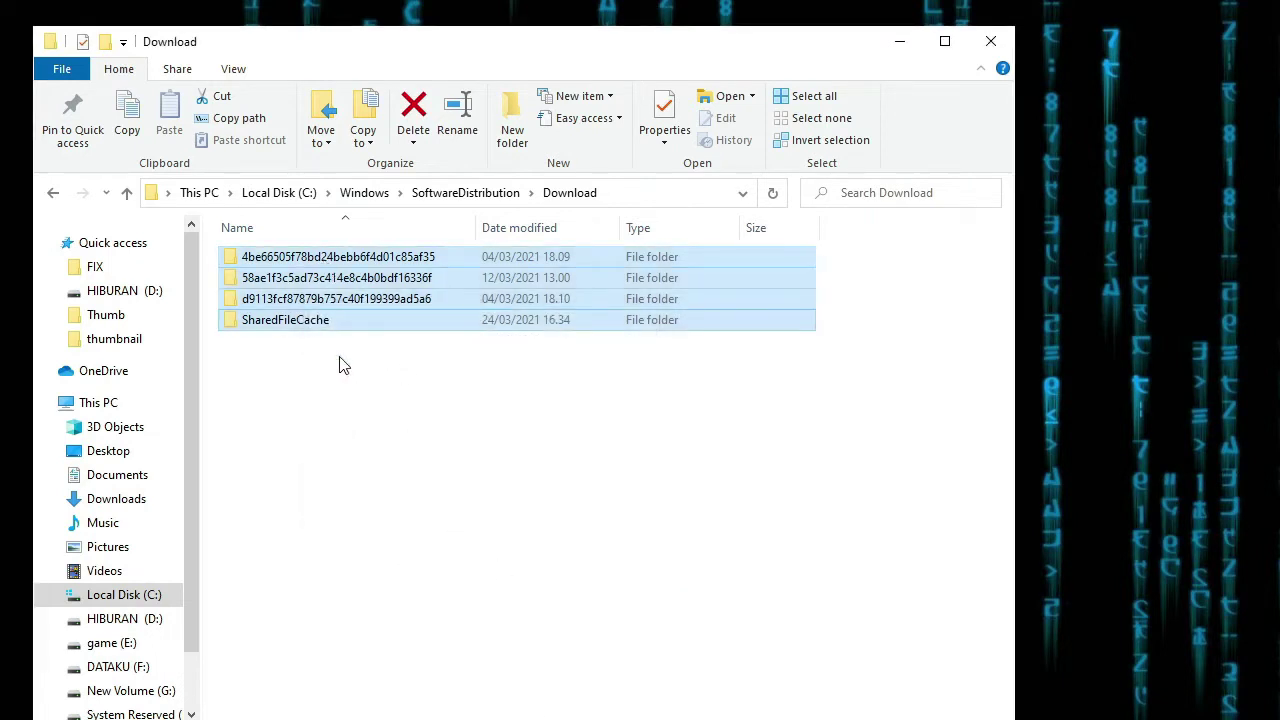
left_click(286, 383)
left_click_drag(262, 405, 447, 241)
left_click(330, 379)
left_click_drag(275, 432, 350, 238)
left_click(358, 467)
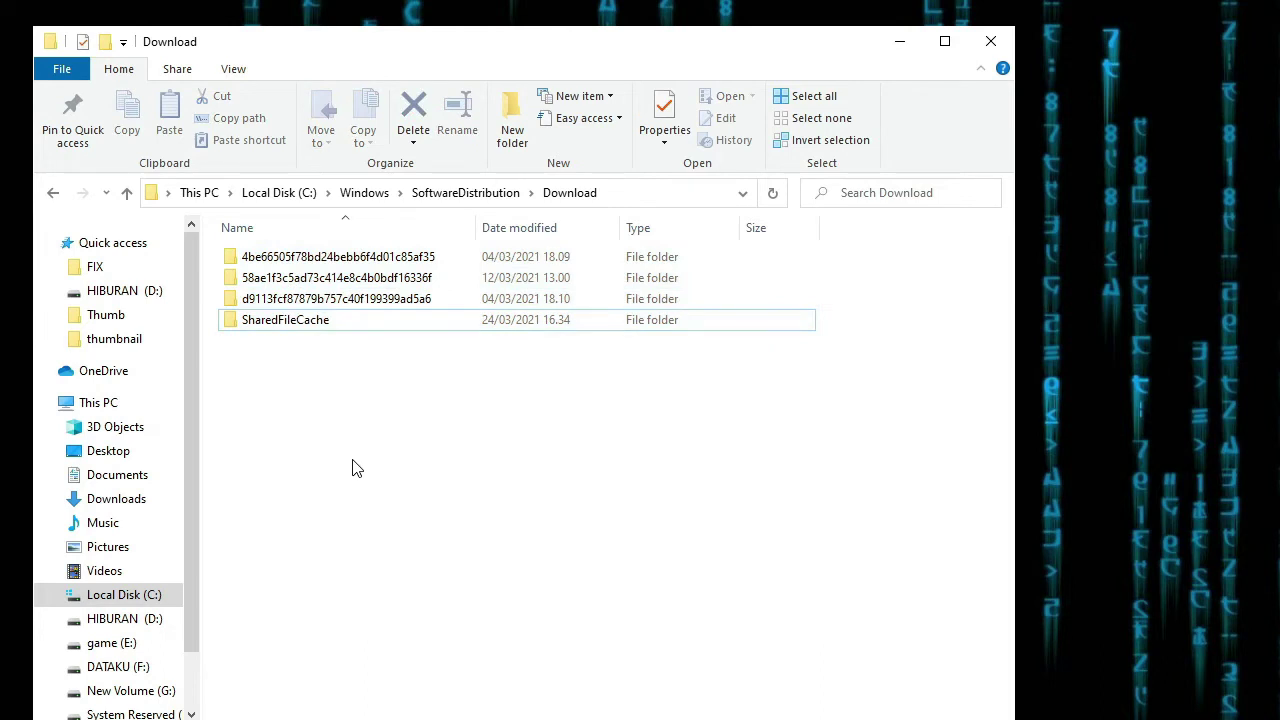
Step: Delete all folders in the Download folder, granting administrator permission for all current items
key("ctrl+a")
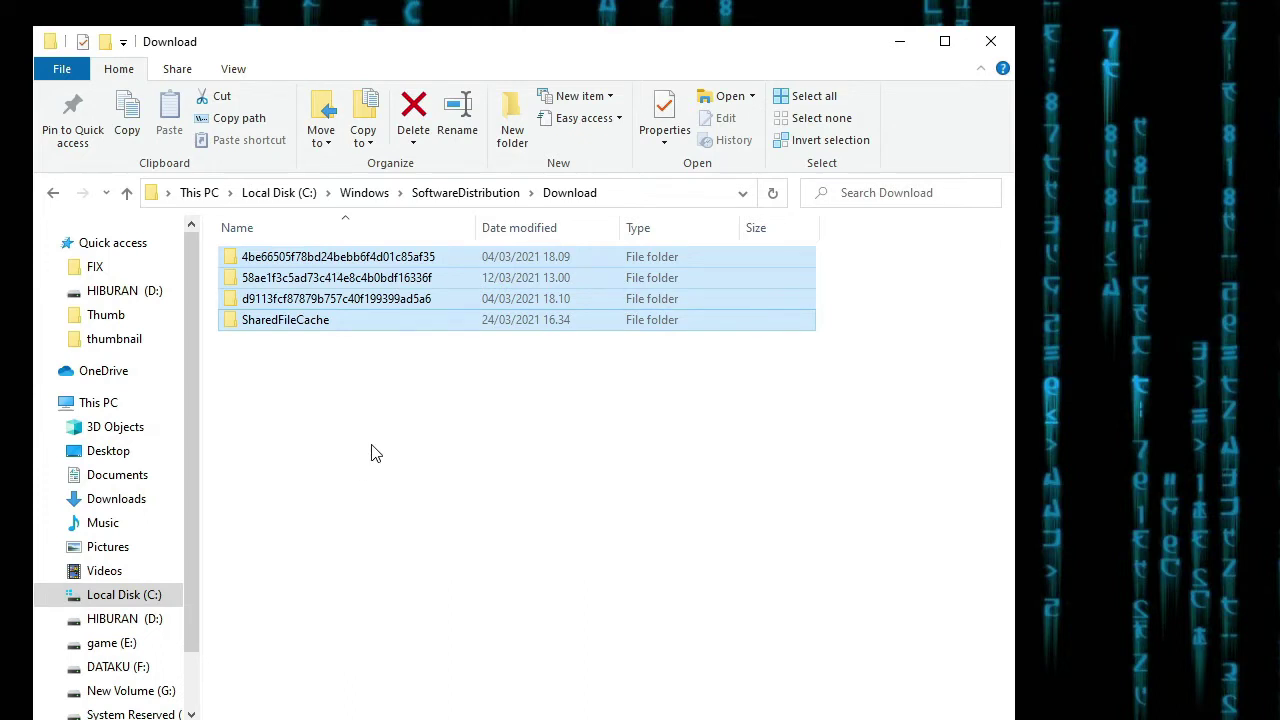
key("Delete")
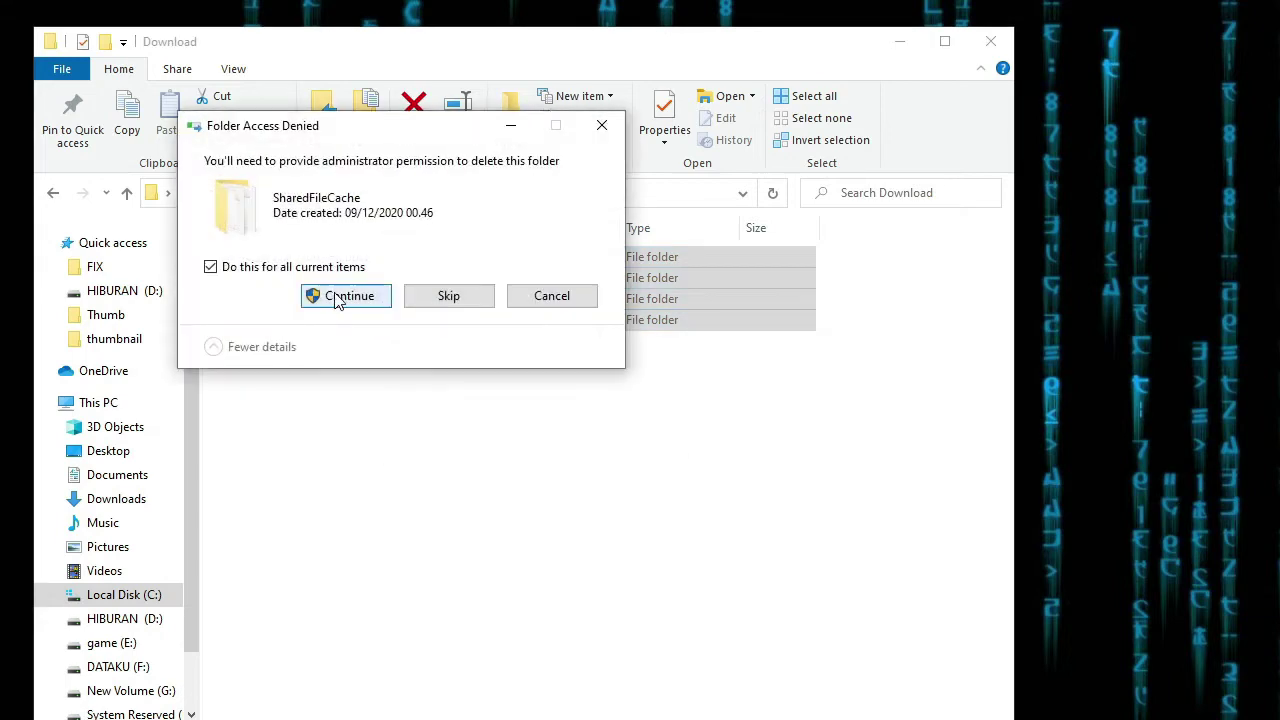
left_click(340, 296)
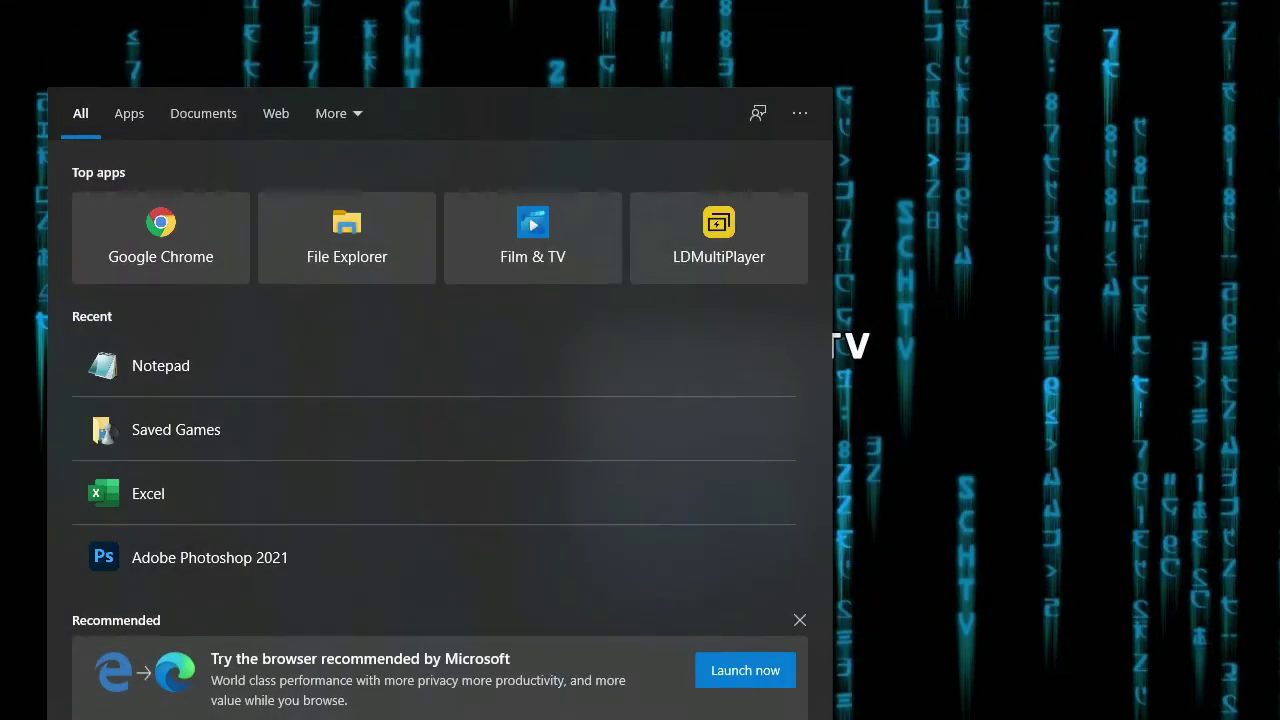
Step: Search Windows for "run" and open the Run app
type("re")
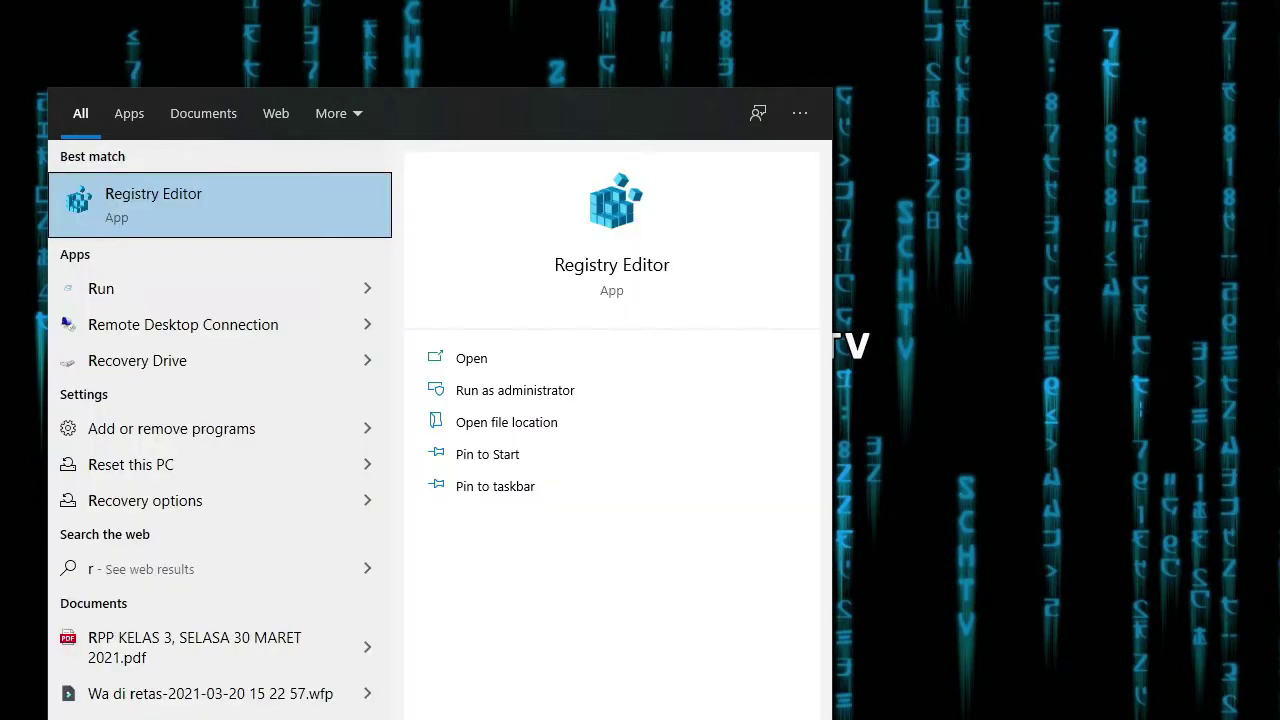
type("n")
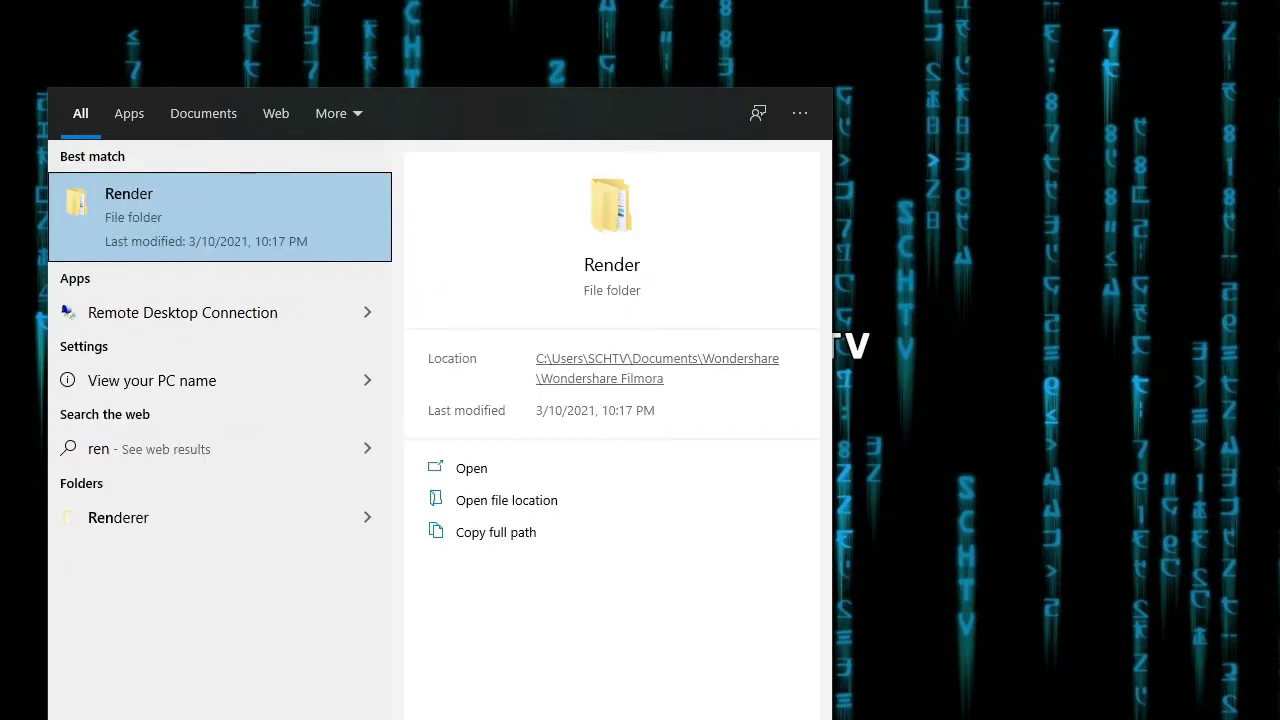
key("BackSpace")
key("BackSpace")
type("un")
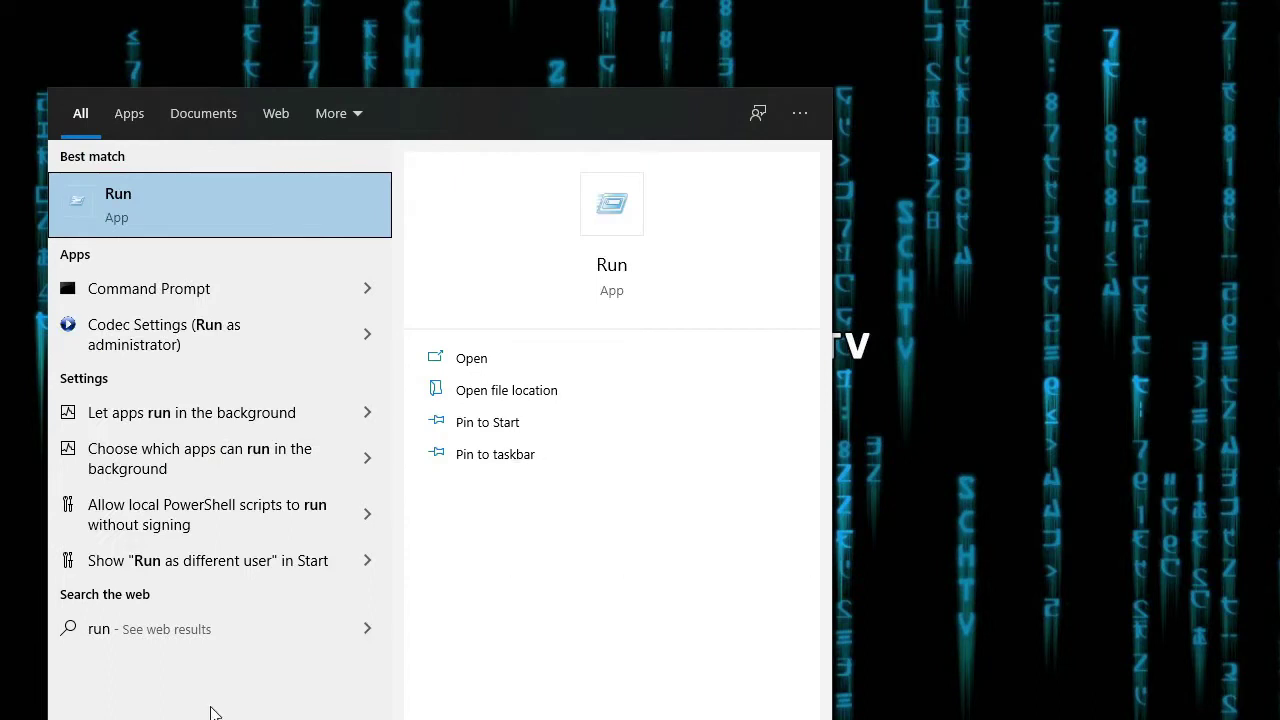
left_click(102, 203)
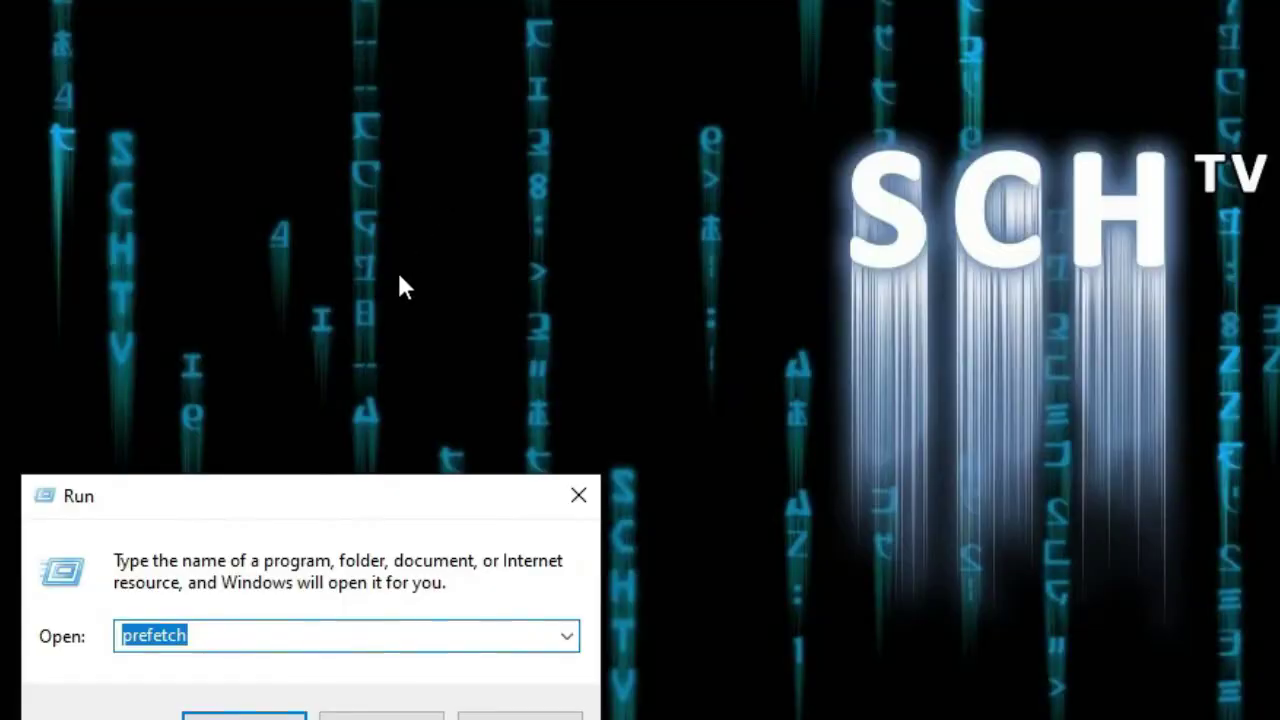
Step: Open the Windows Temp folder by running temp
type("t")
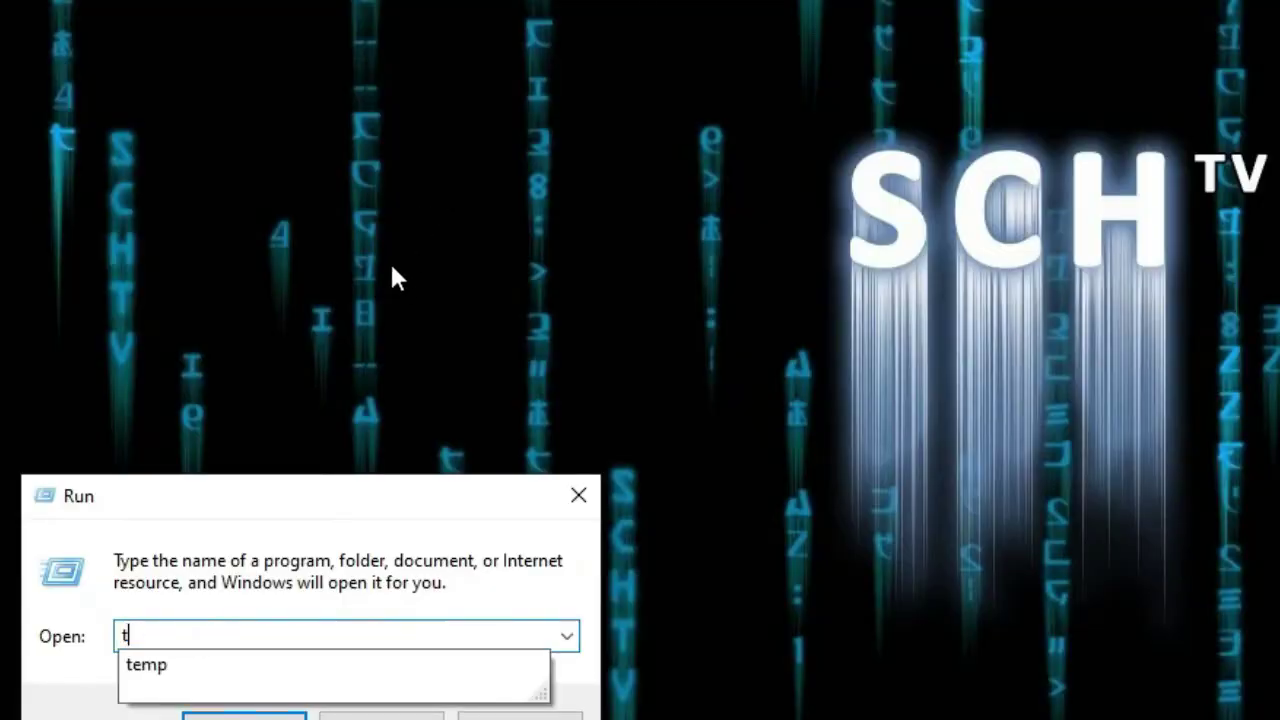
type("emp")
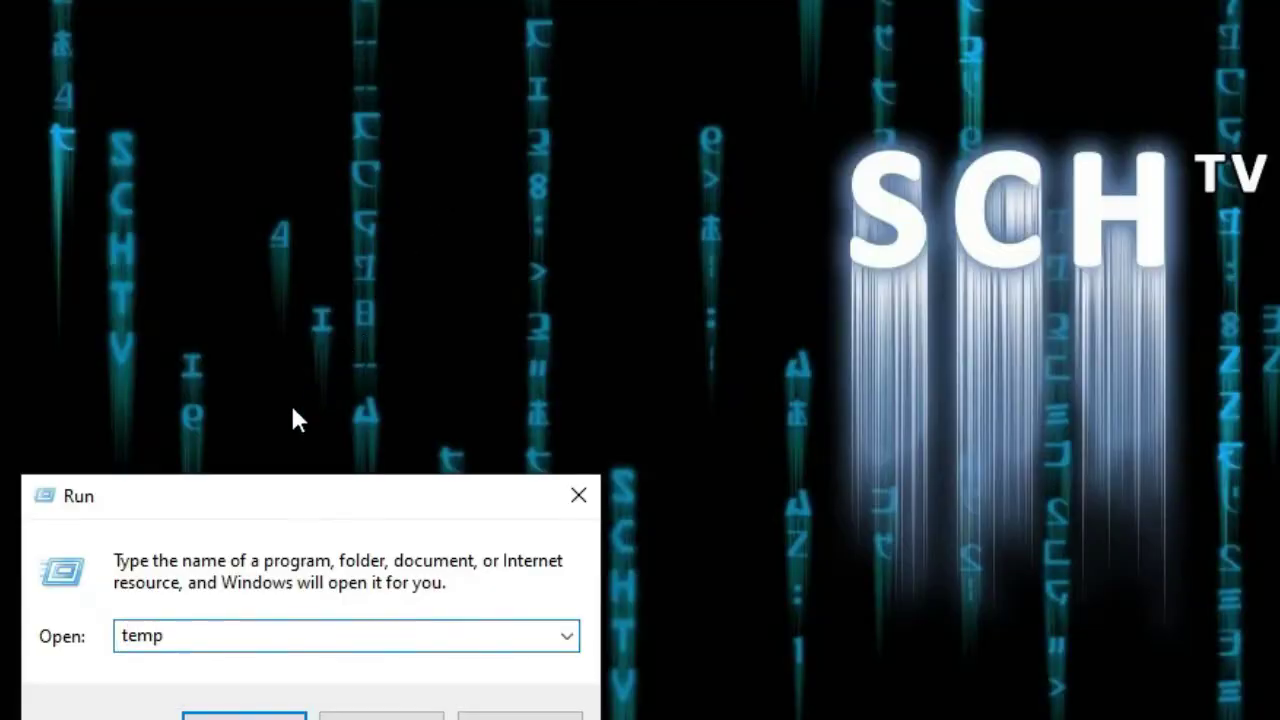
key("Return")
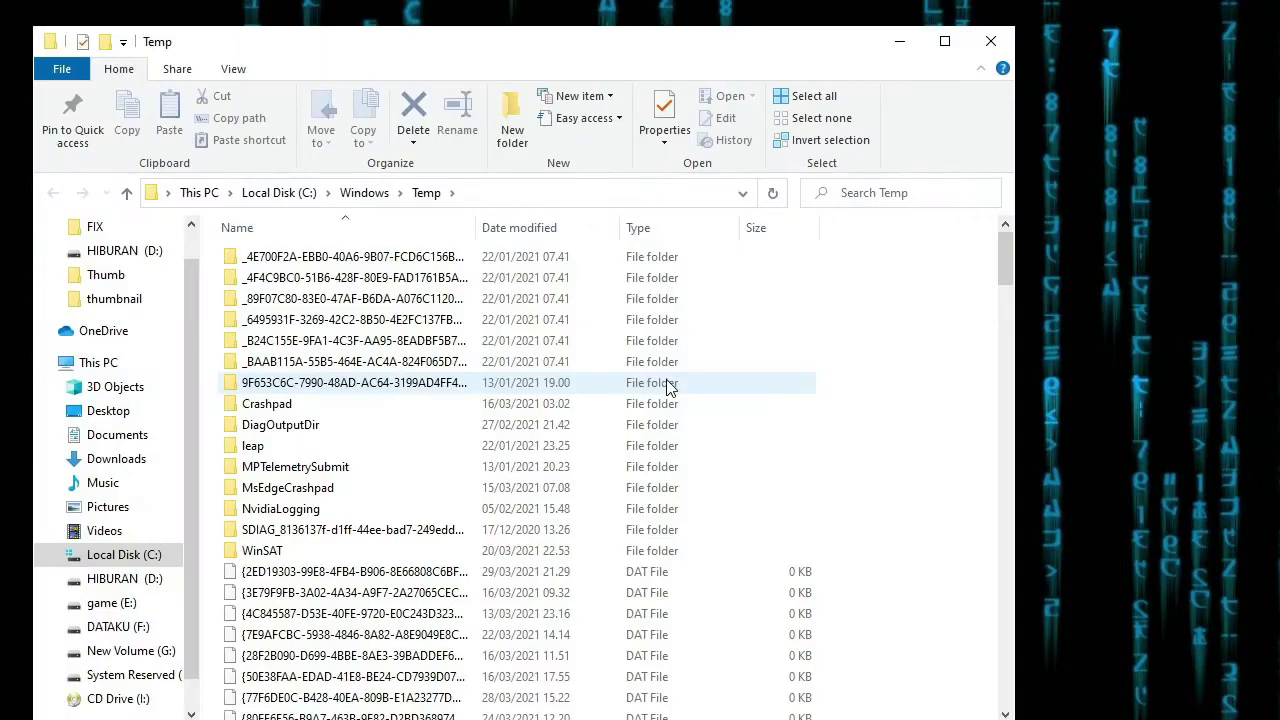
Step: Delete everything in the Temp folder, granting administrator permission for all current items and cancelling at the file that is in use
scroll(668, 385, "down", 6)
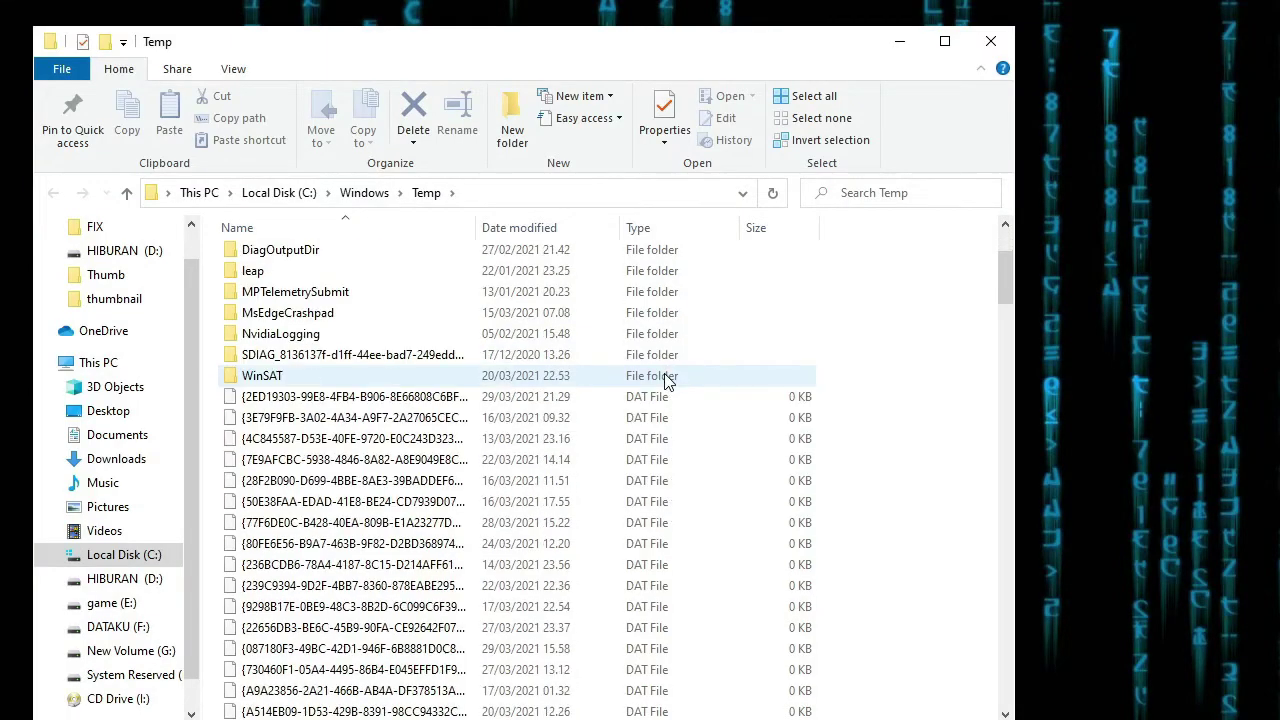
scroll(659, 373, "down", 12)
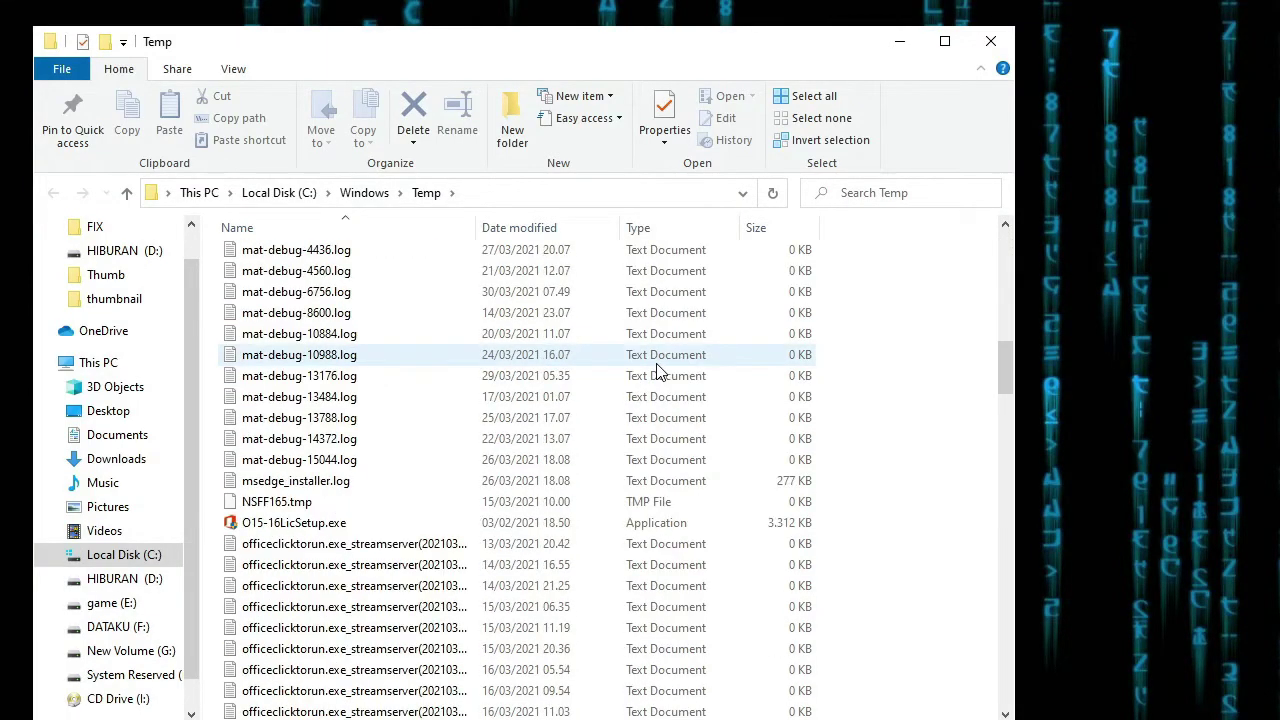
scroll(659, 373, "down", 9)
scroll(655, 366, "down", 16)
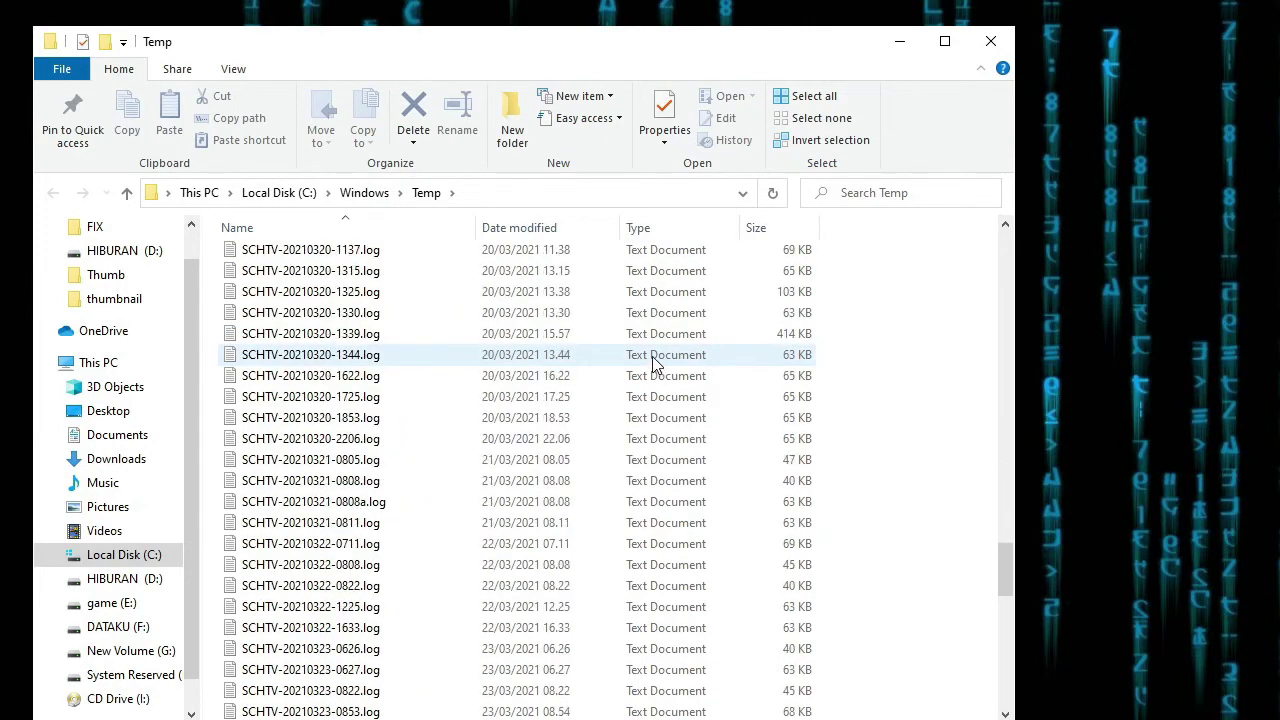
scroll(653, 362, "up", 20)
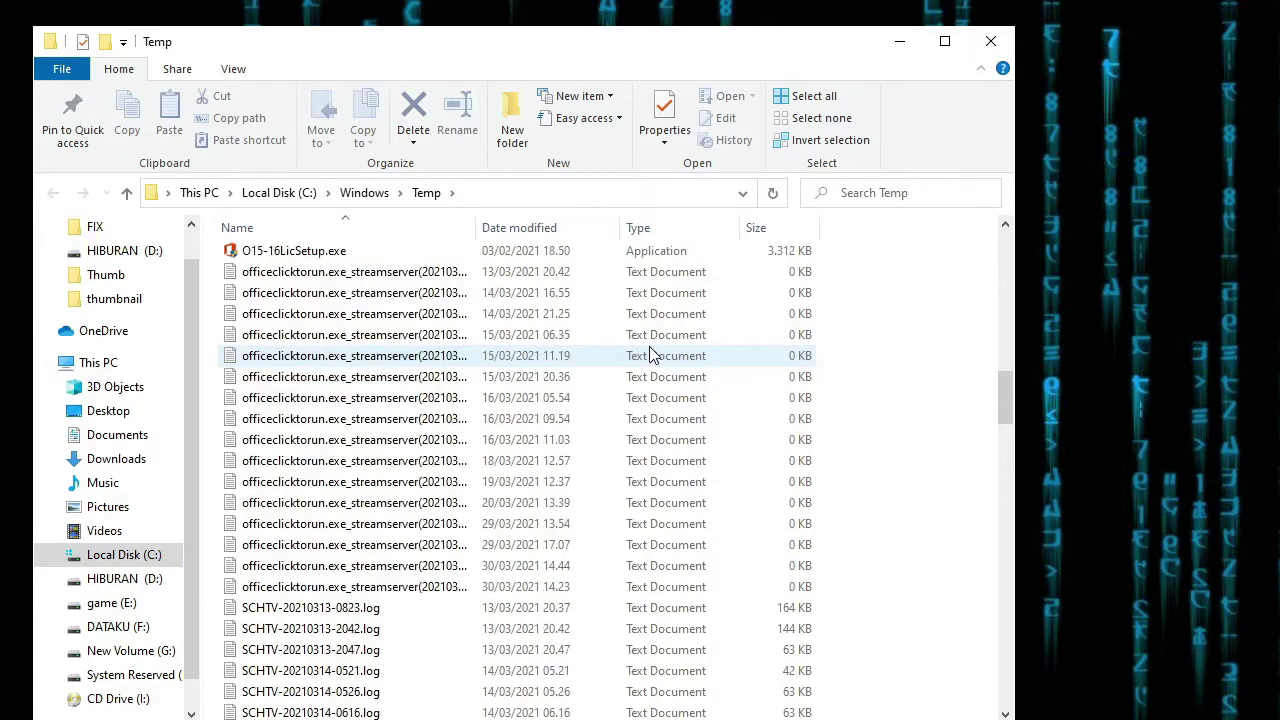
scroll(650, 355, "up", 20)
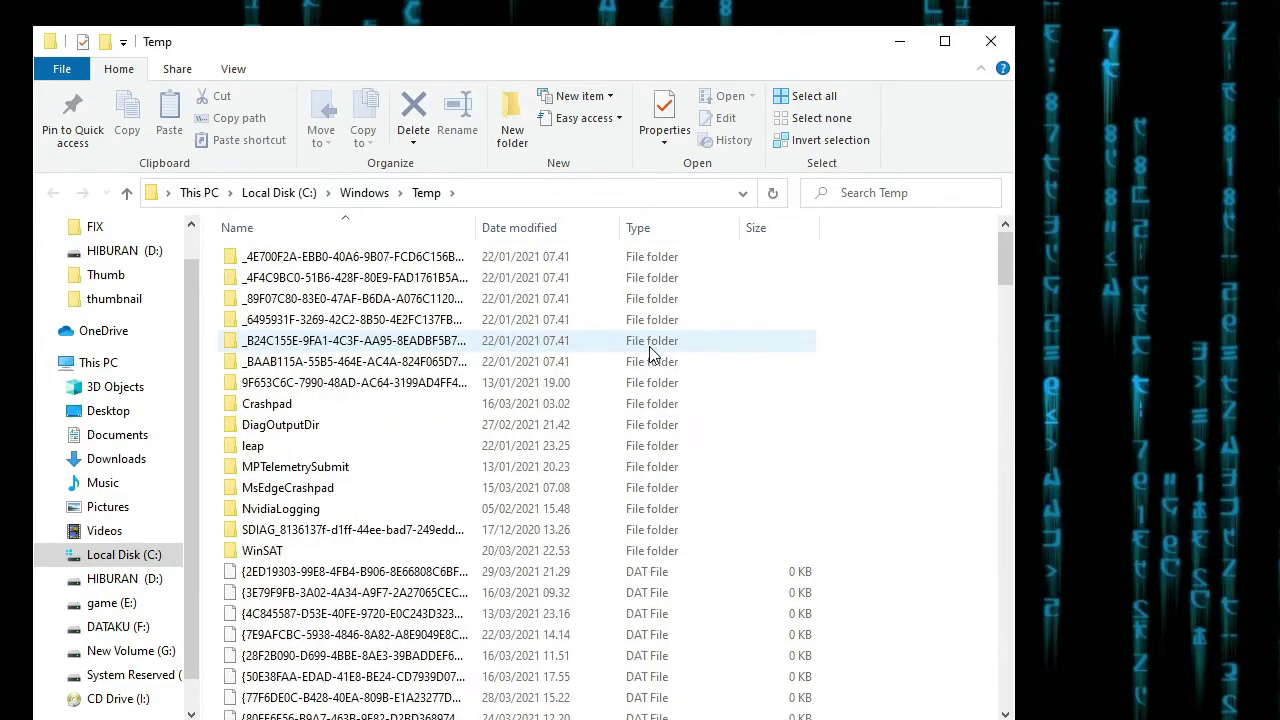
left_click(470, 414)
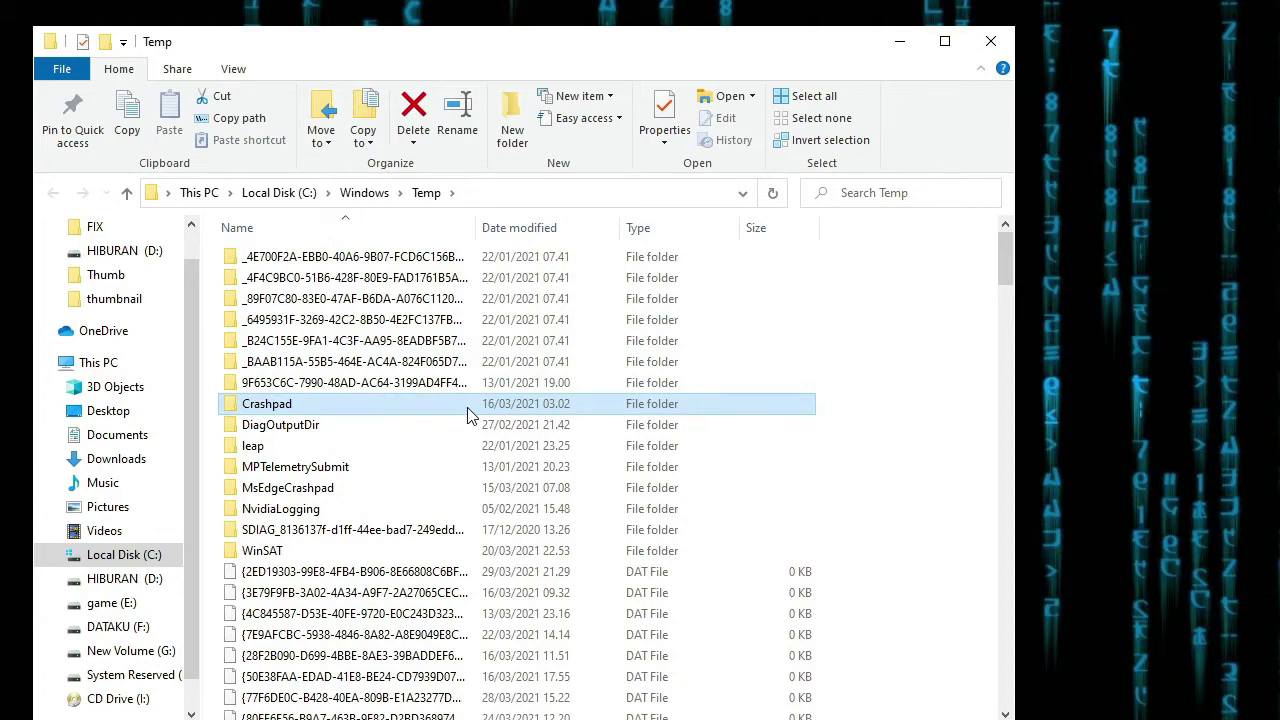
key("ctrl+a")
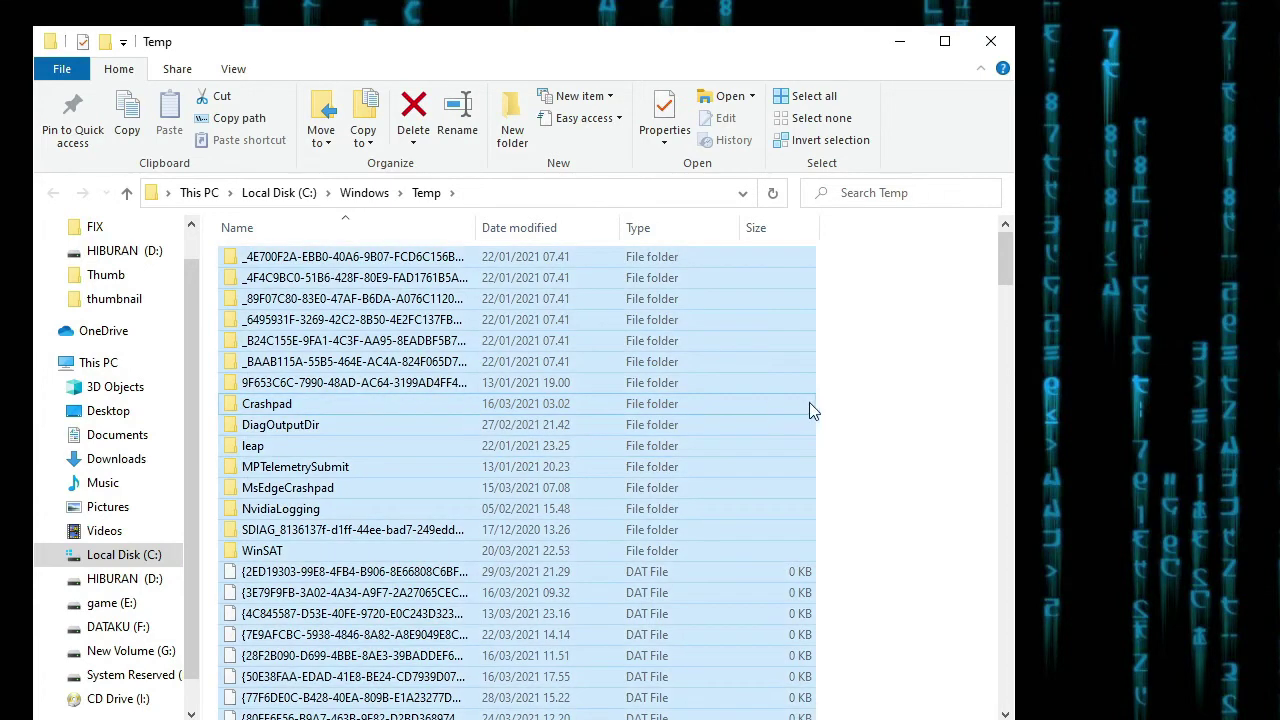
left_click(878, 400)
key("ctrl+a")
key("Delete")
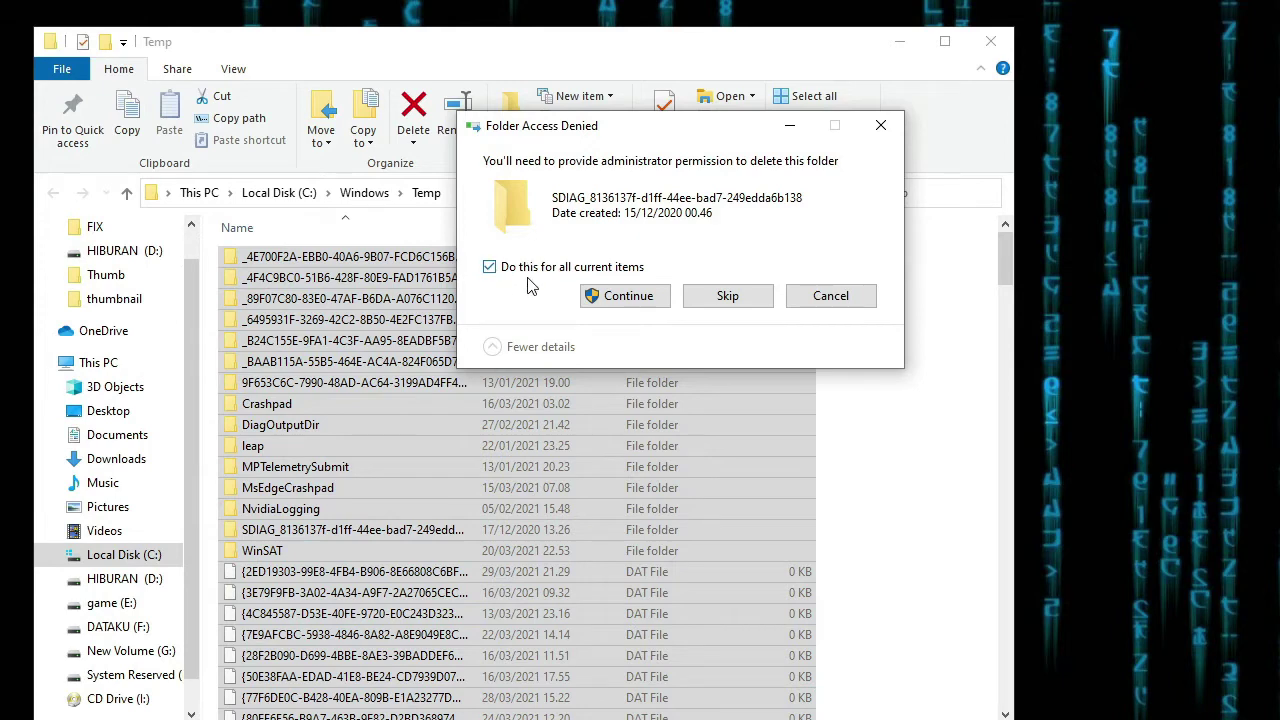
left_click(628, 296)
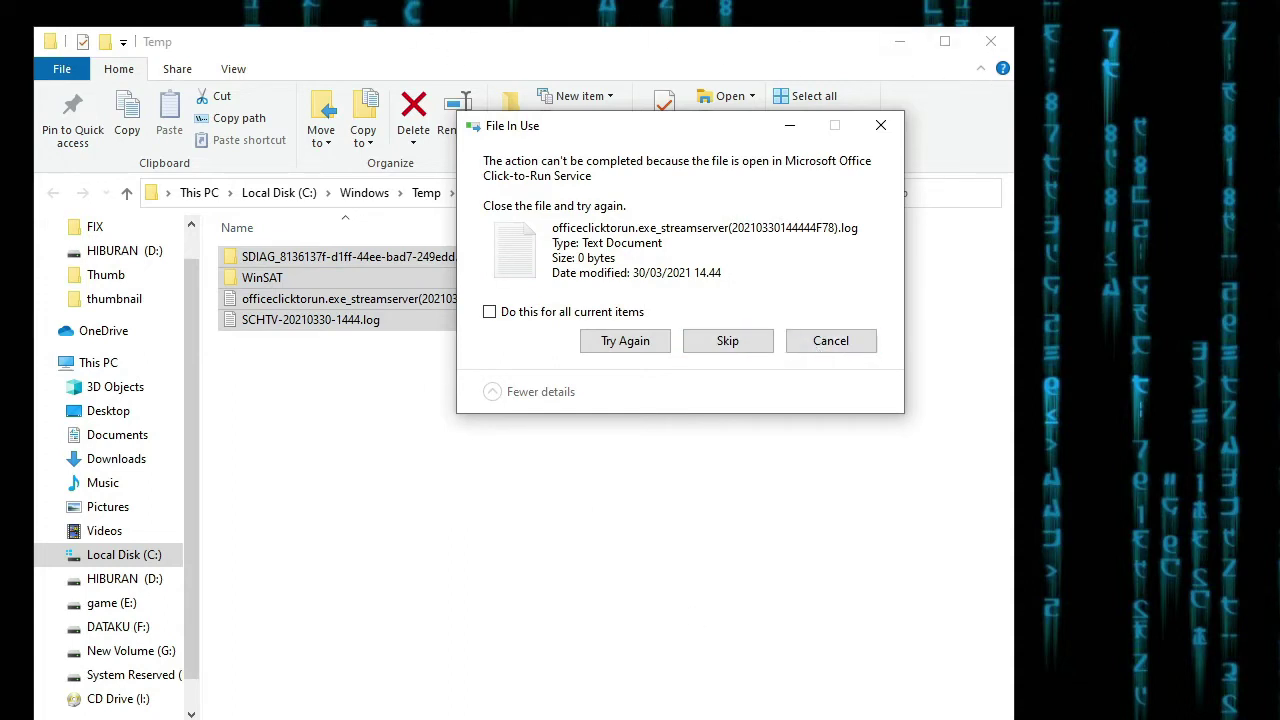
mouse_move(516, 718)
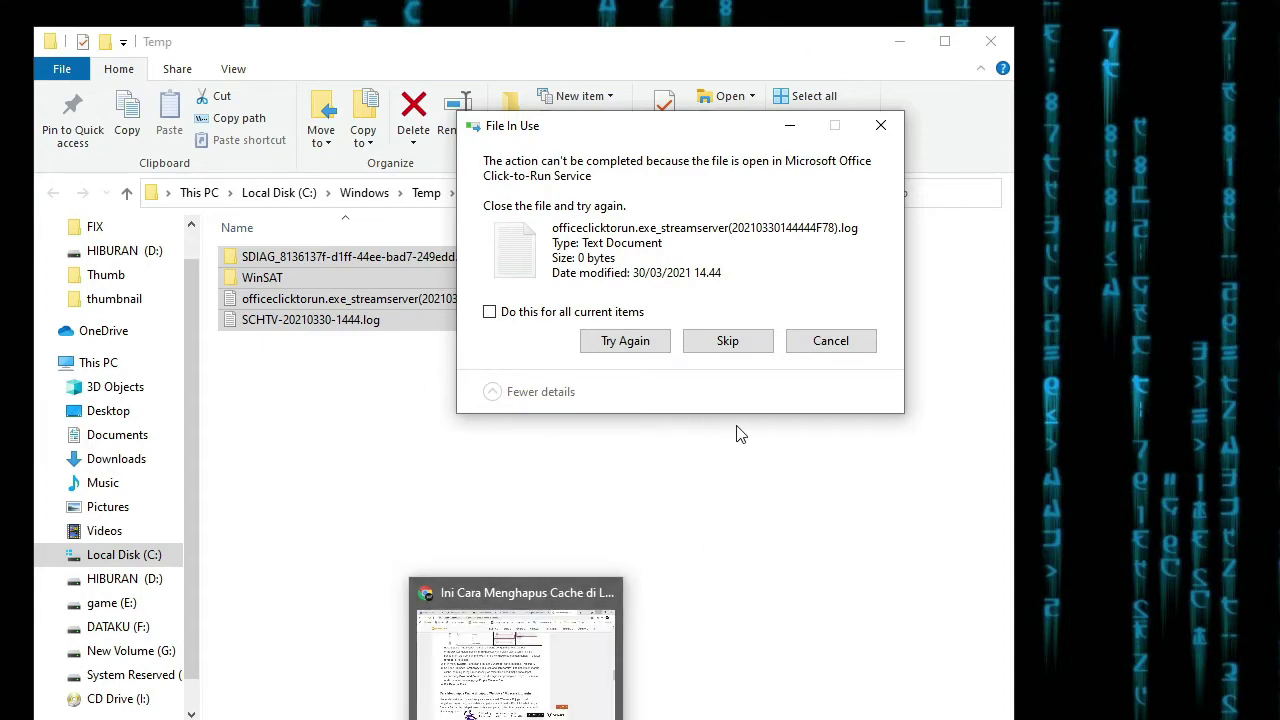
left_click(868, 344)
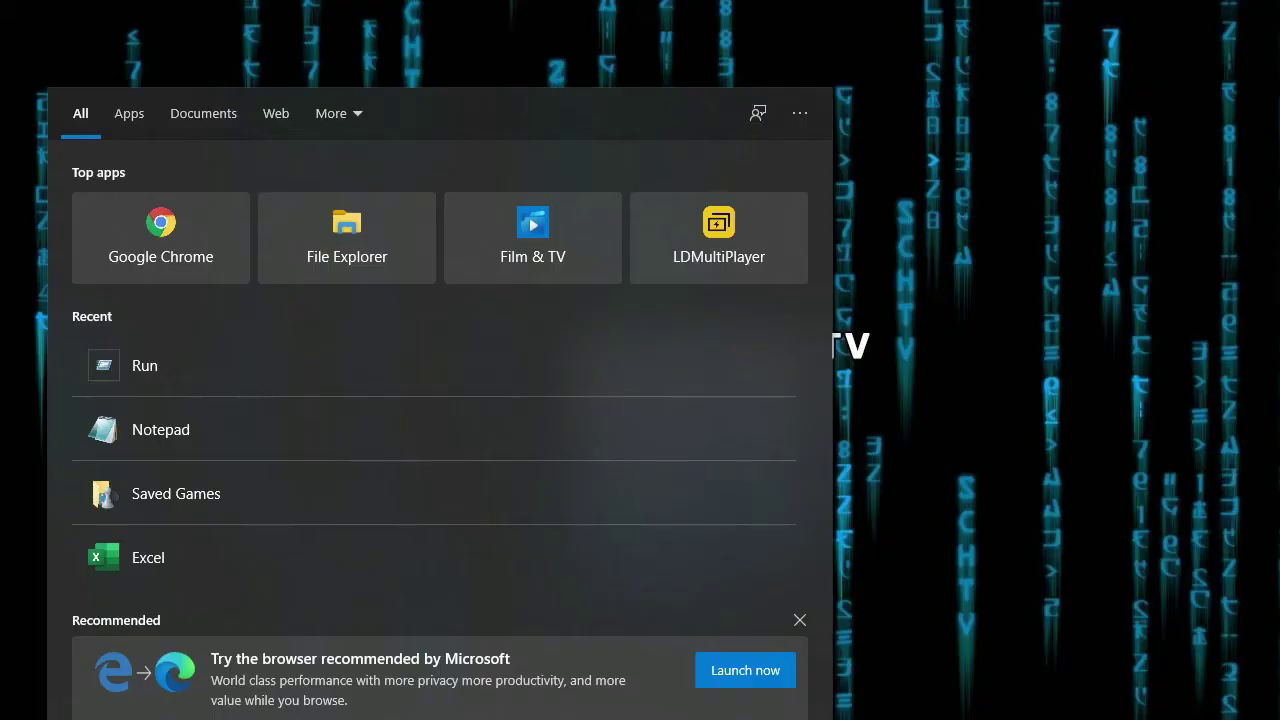
Step: Open the user's AppData Temp folder by running %temp% from the Run app
type("run")
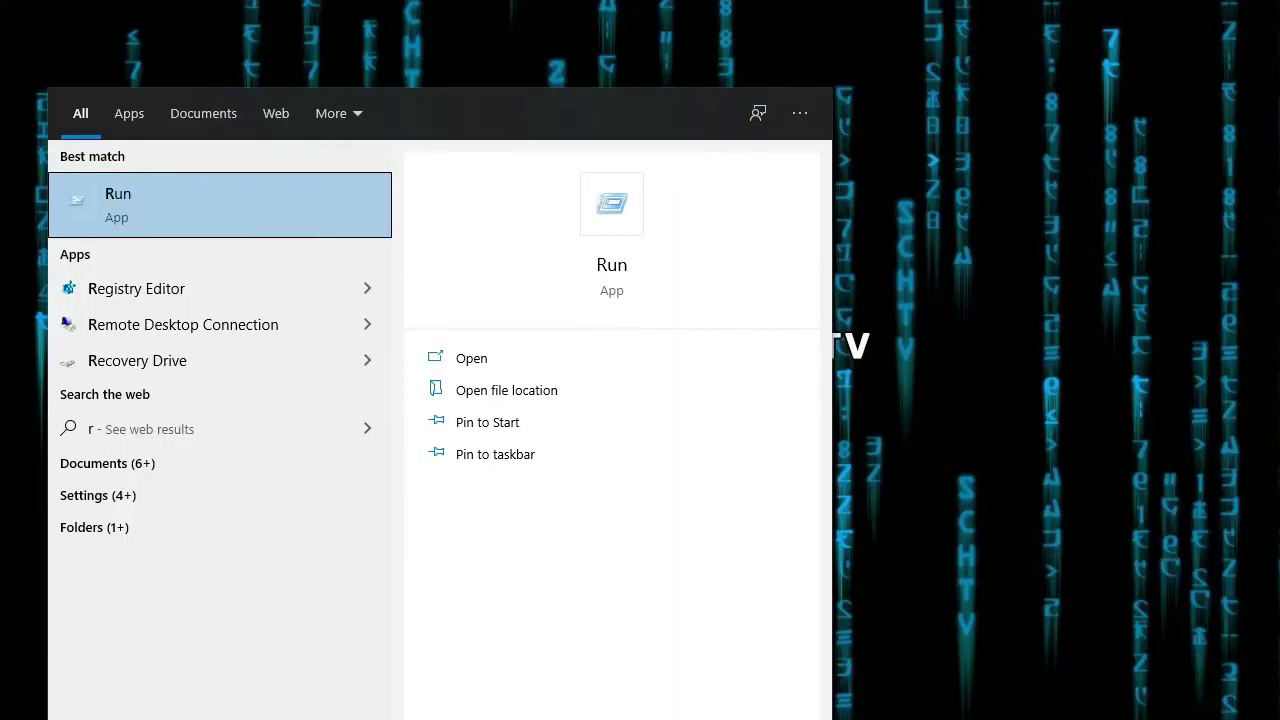
left_click(123, 200)
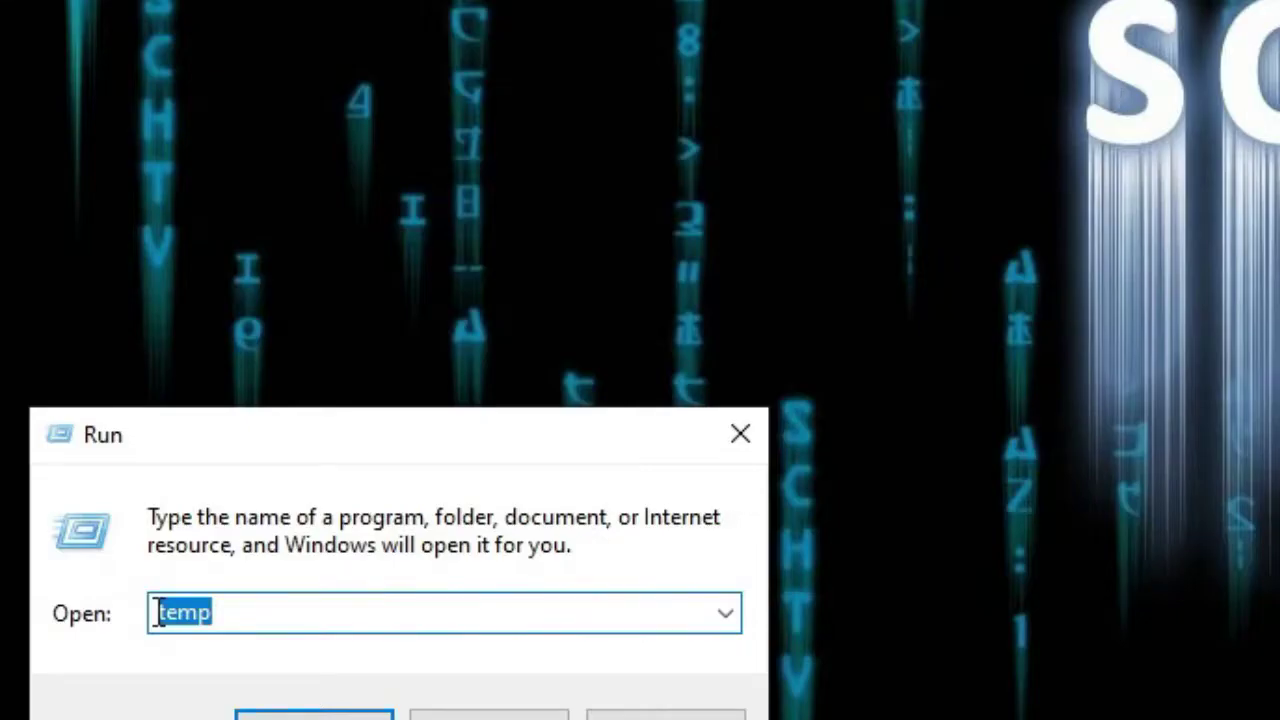
left_click(86, 662)
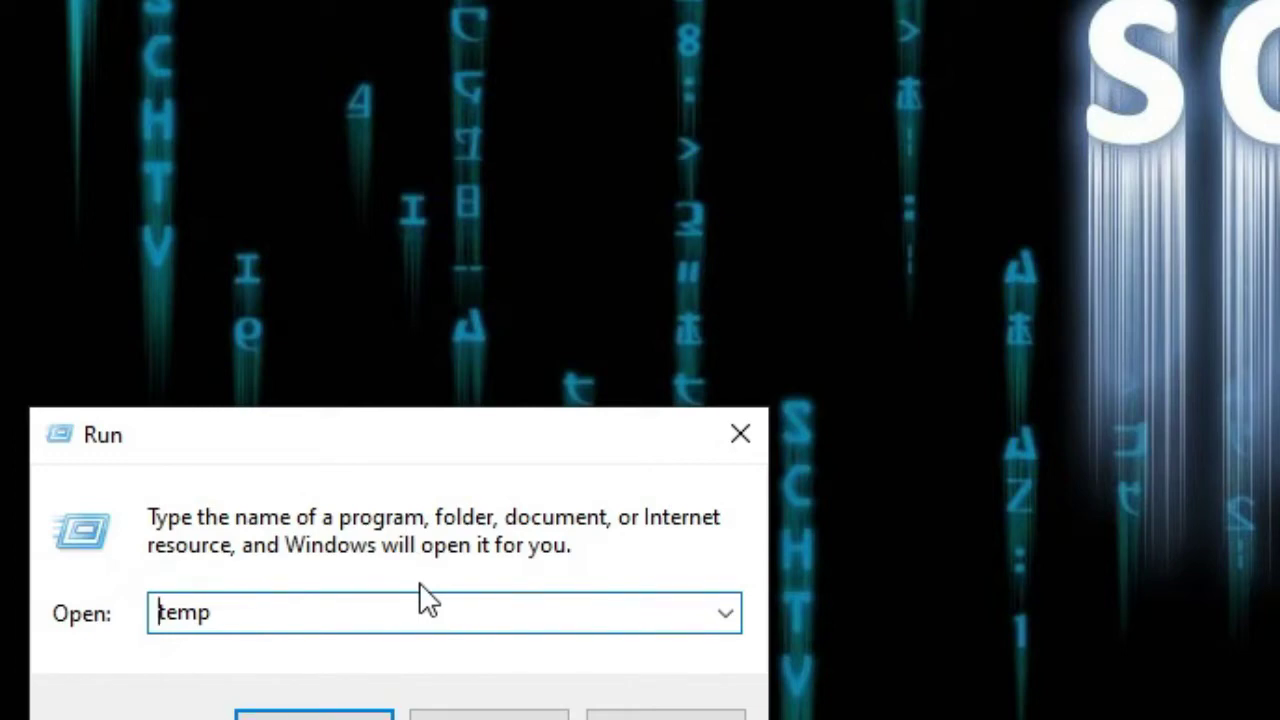
type("%temp")
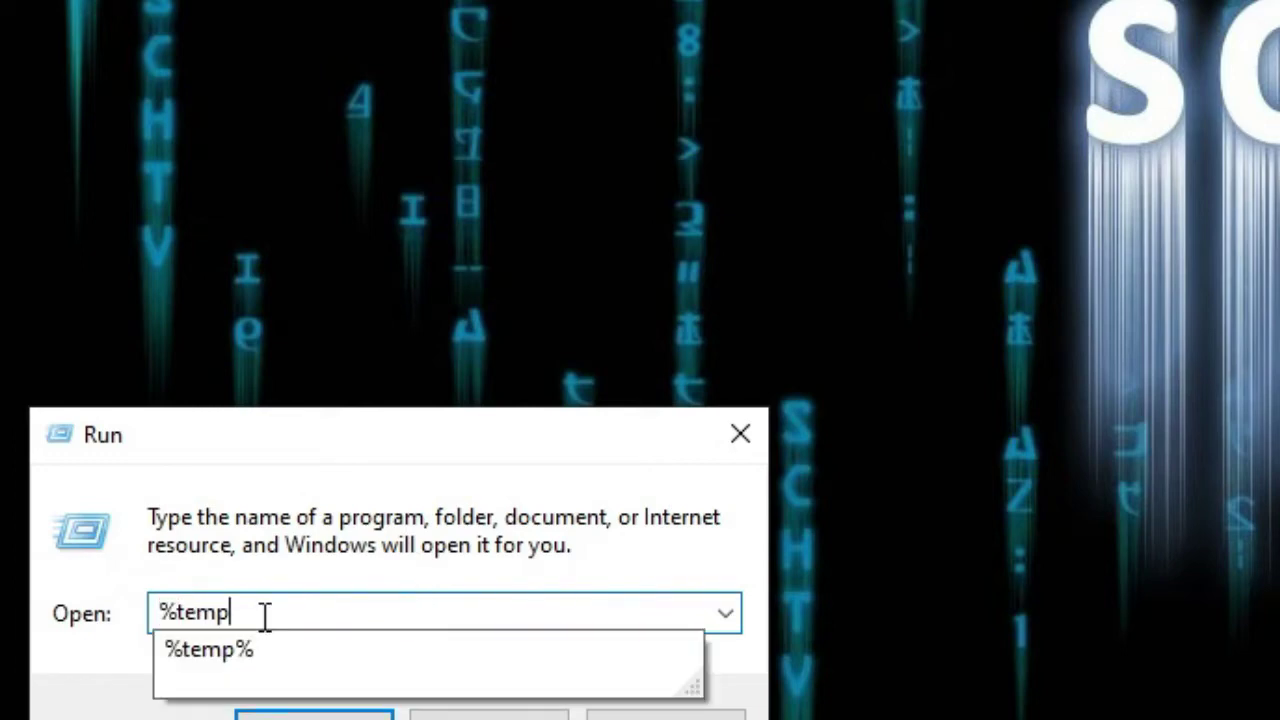
type("%")
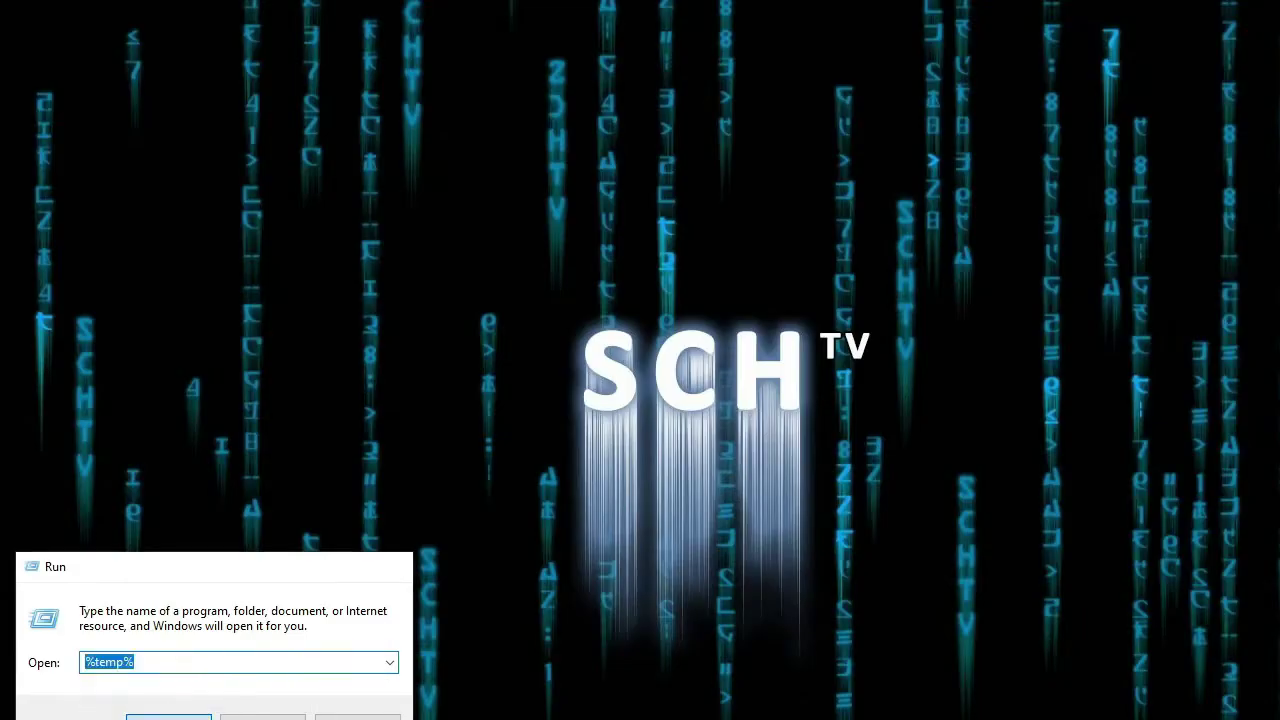
key("Return")
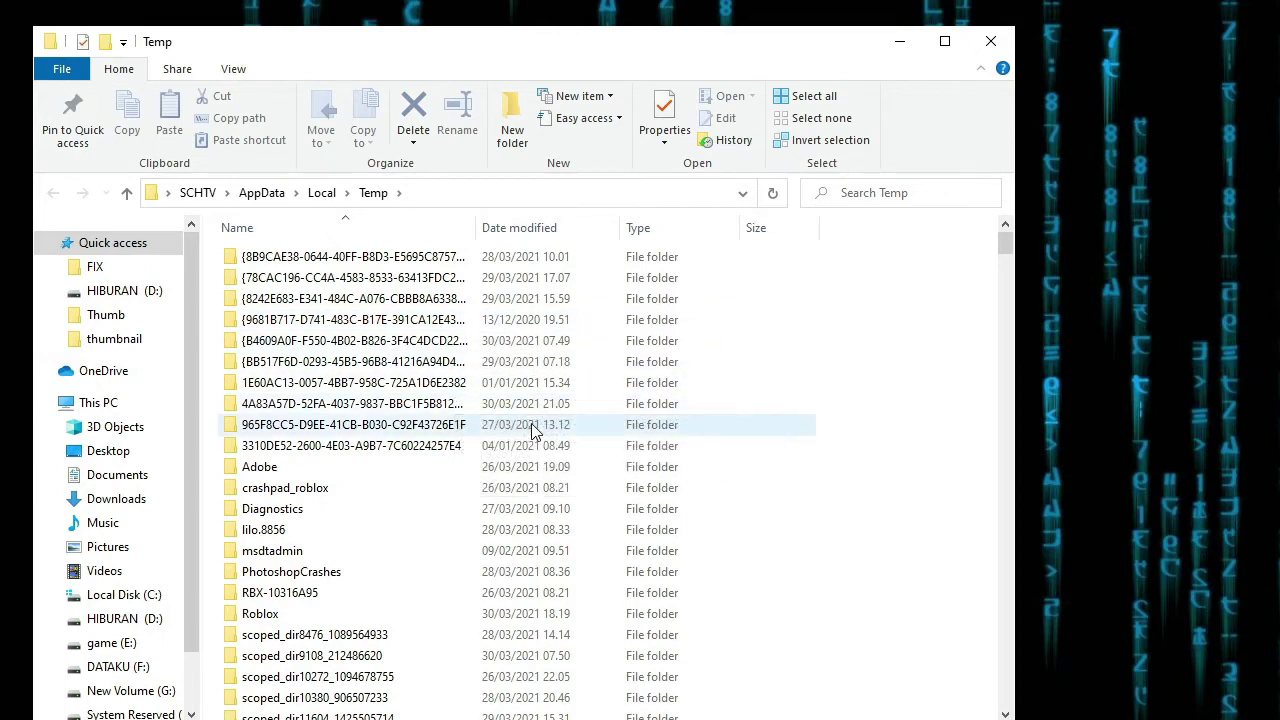
Step: Look through the Temp folder, select all of its items and examine their combined properties
scroll(530, 425, "down", 3)
scroll(530, 425, "down", 20)
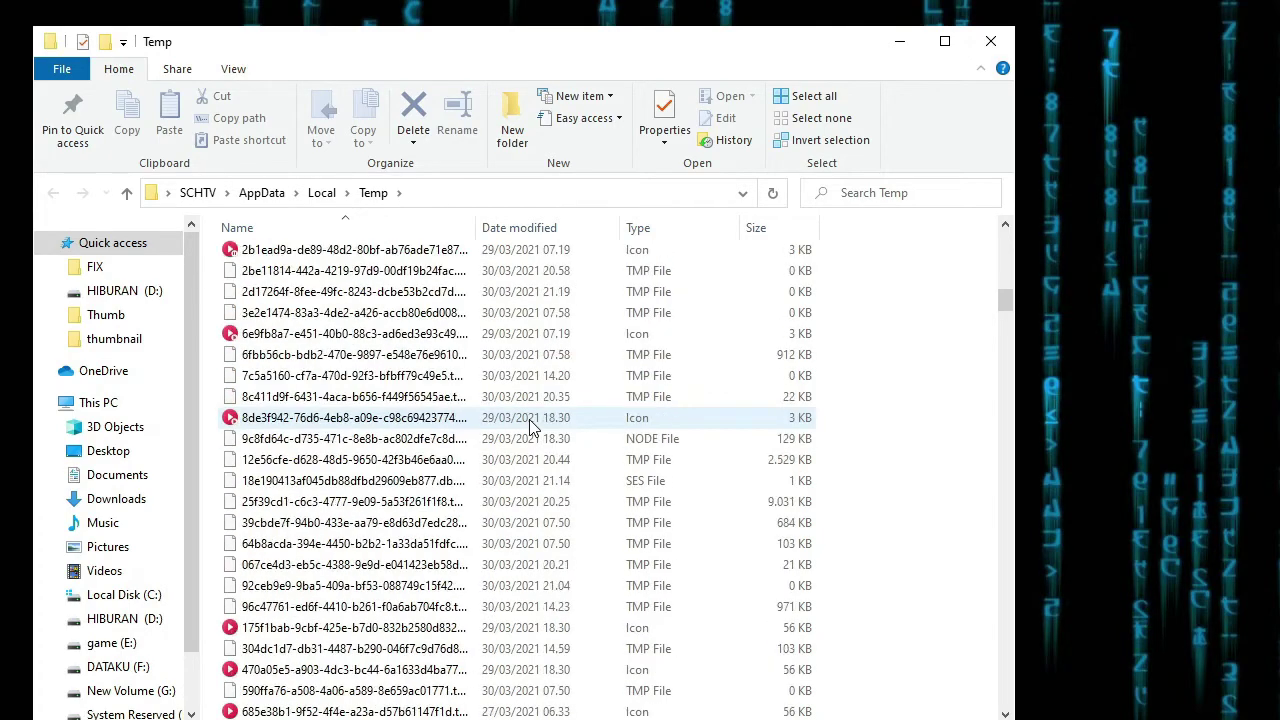
scroll(530, 425, "down", 15)
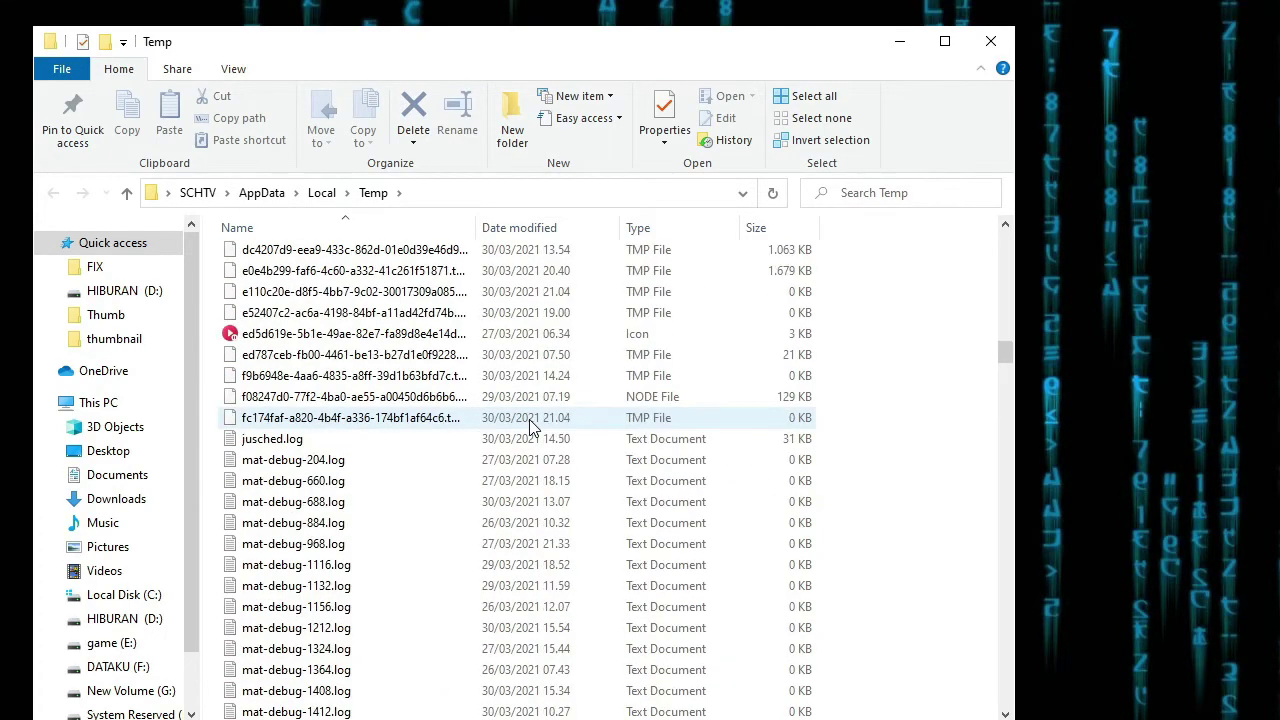
scroll(530, 425, "up", 15)
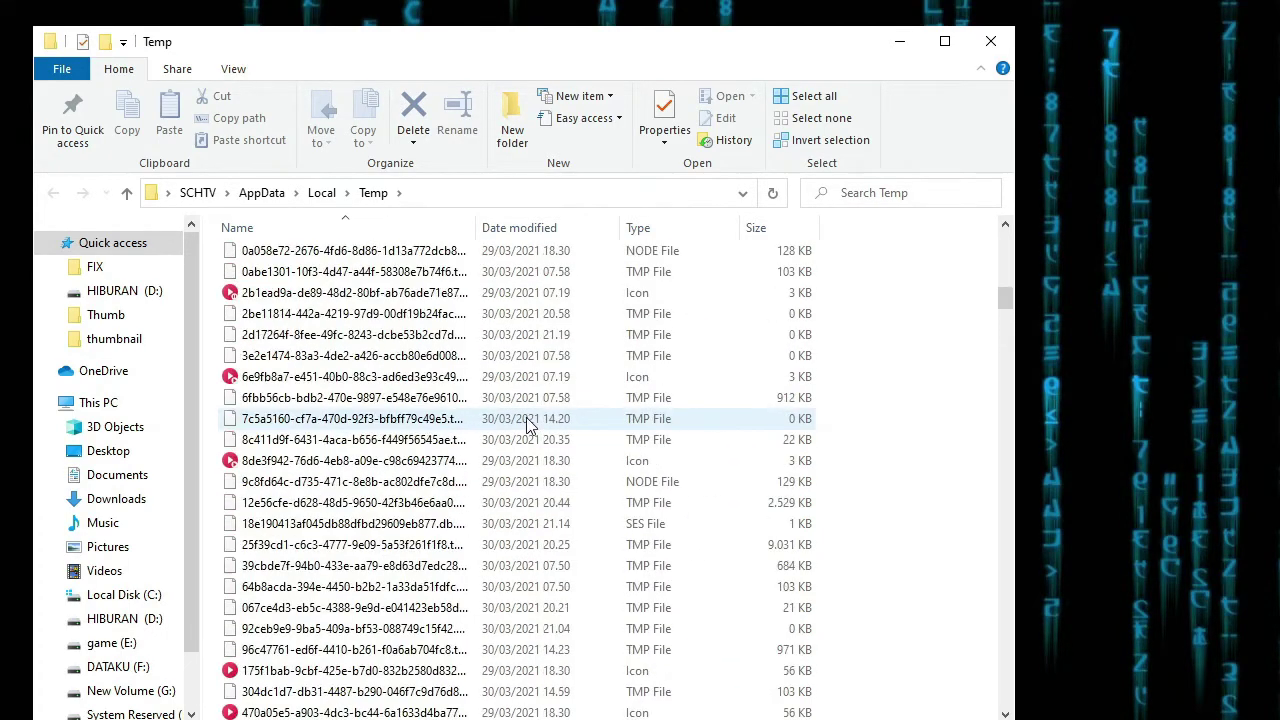
scroll(530, 425, "up", 5)
scroll(530, 425, "down", 12)
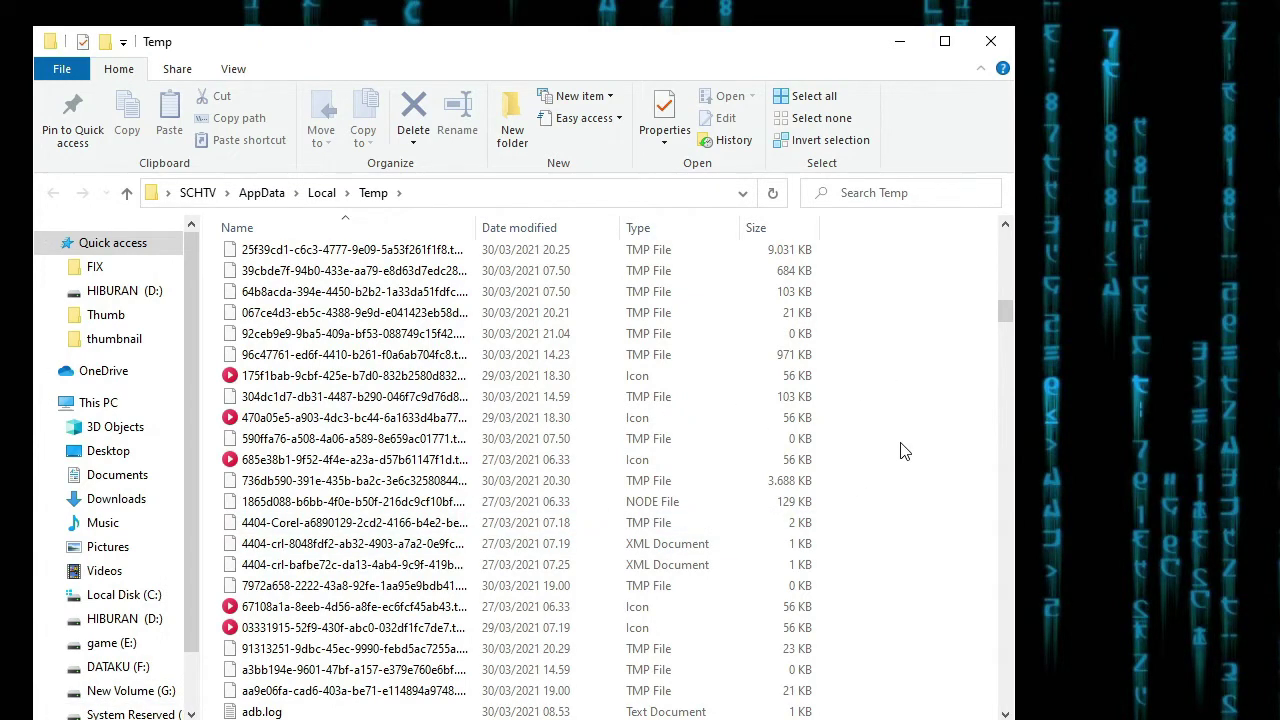
key("ctrl+a")
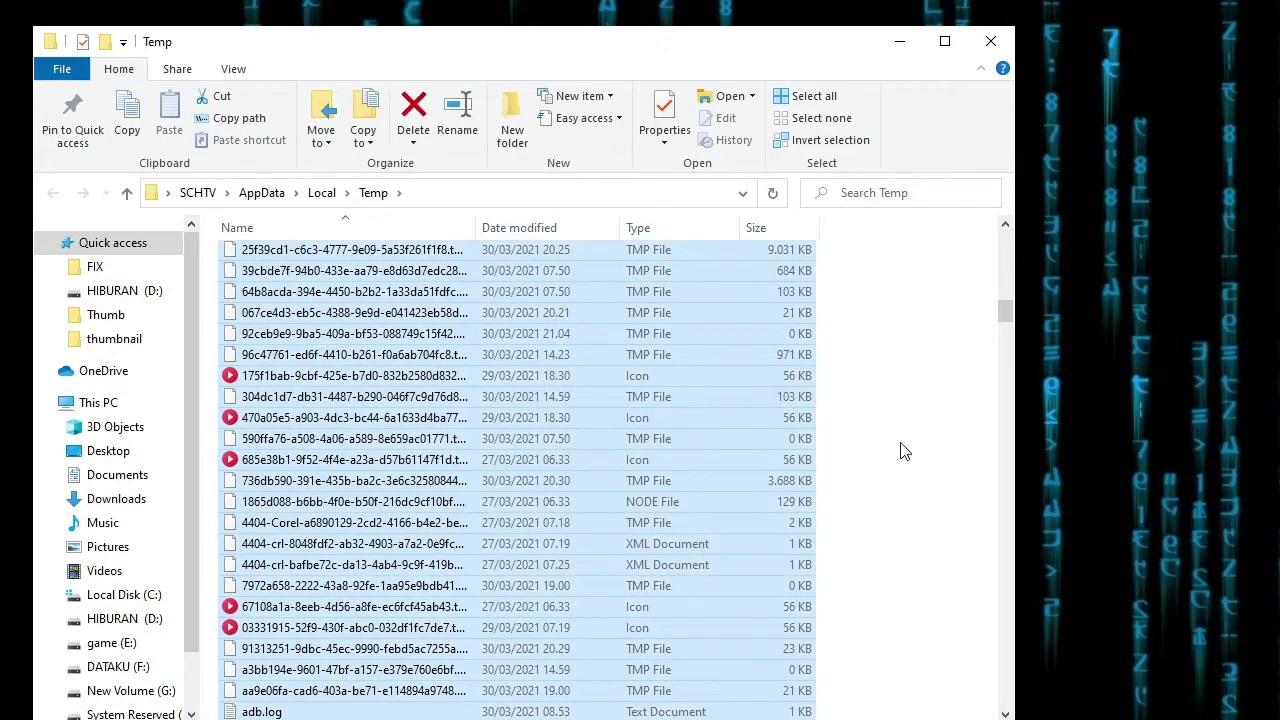
right_click(310, 396)
left_click(372, 719)
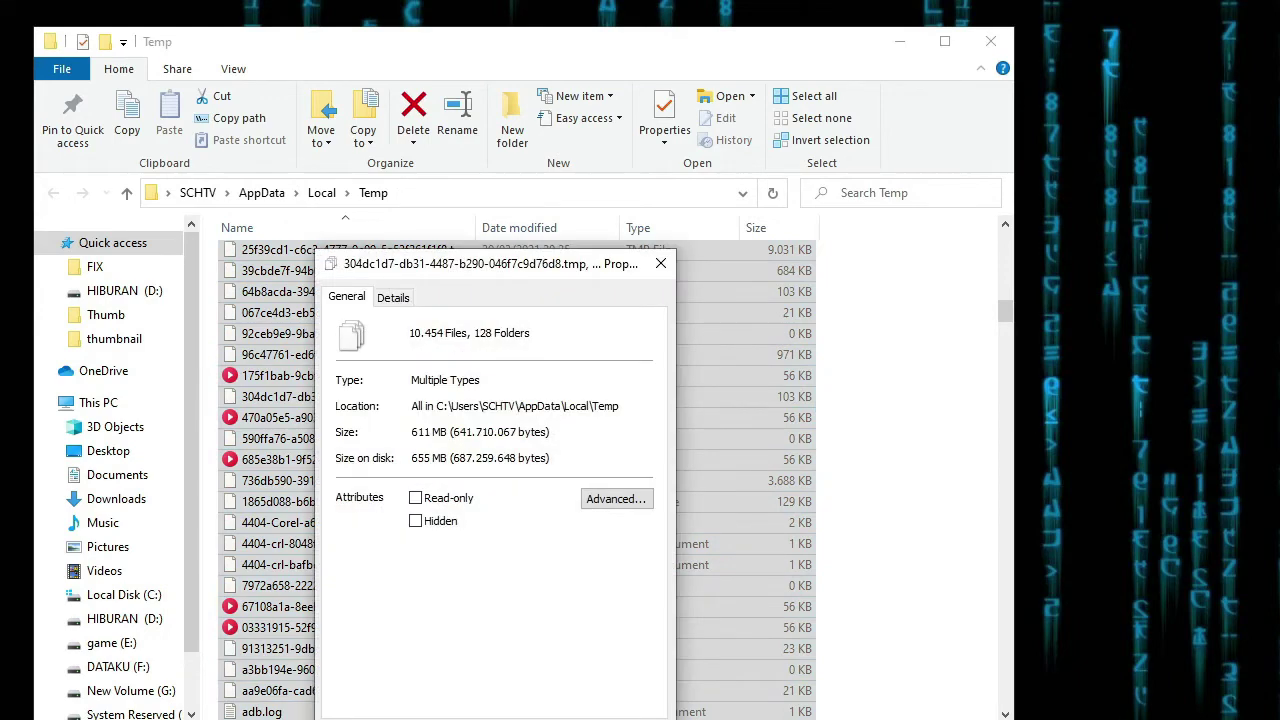
key("Escape")
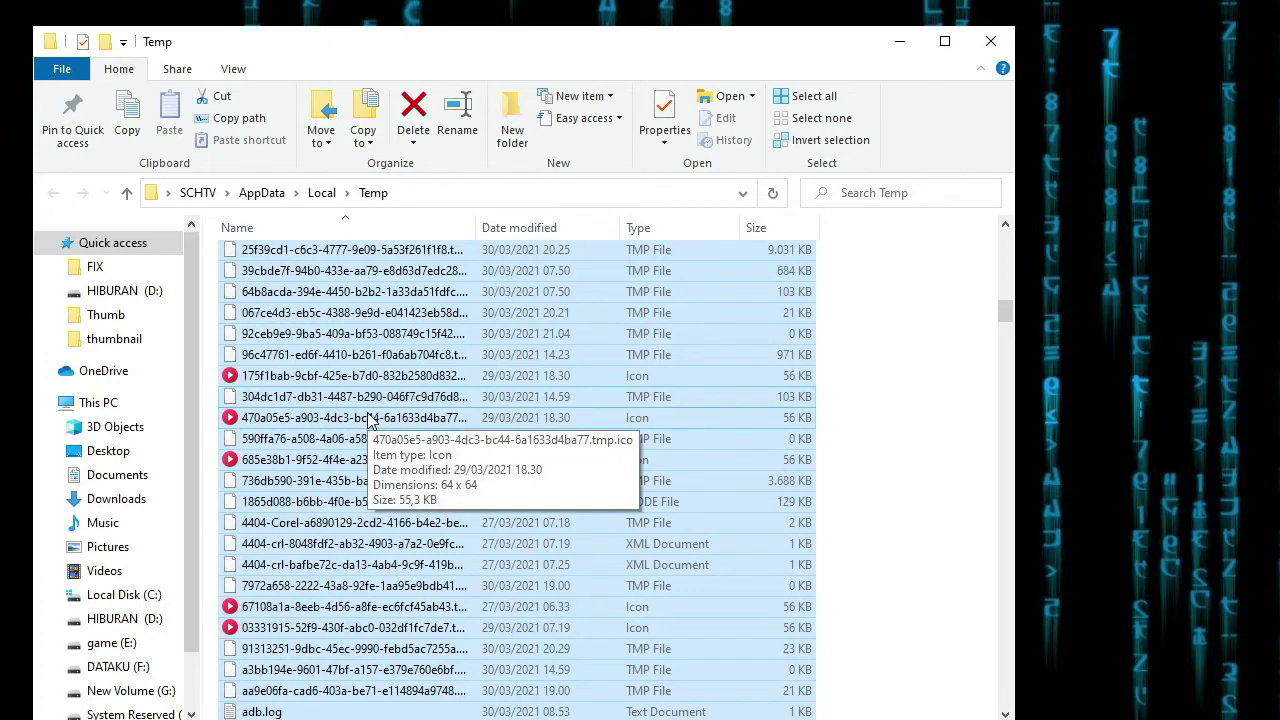
Step: Delete the selected Temp items, granting administrator permission for all current items and skipping all files in use
key("Delete")
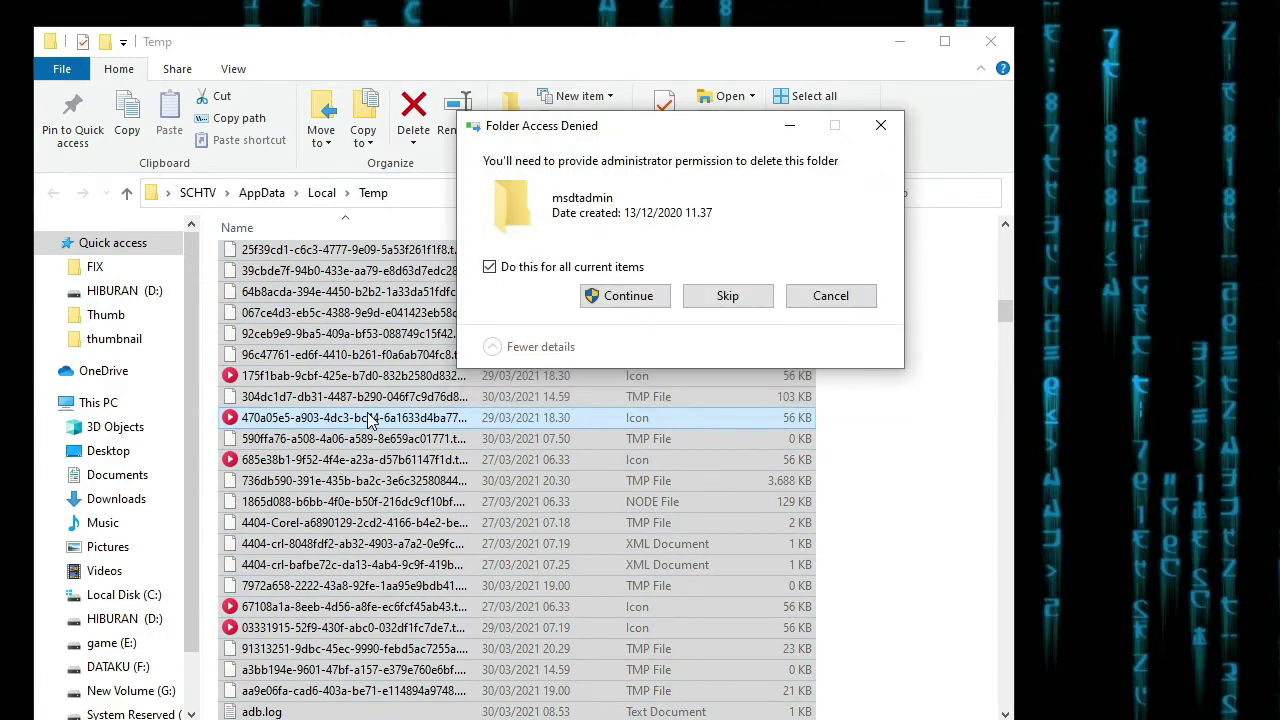
left_click(620, 295)
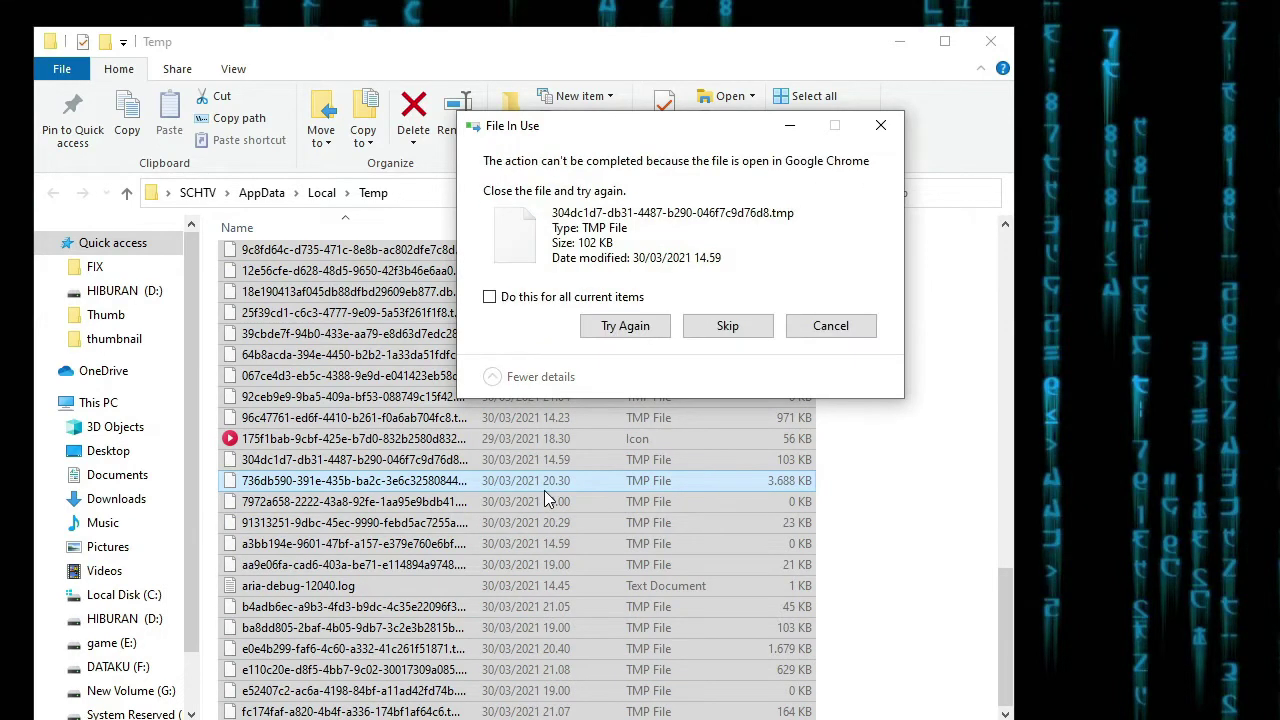
left_click(522, 300)
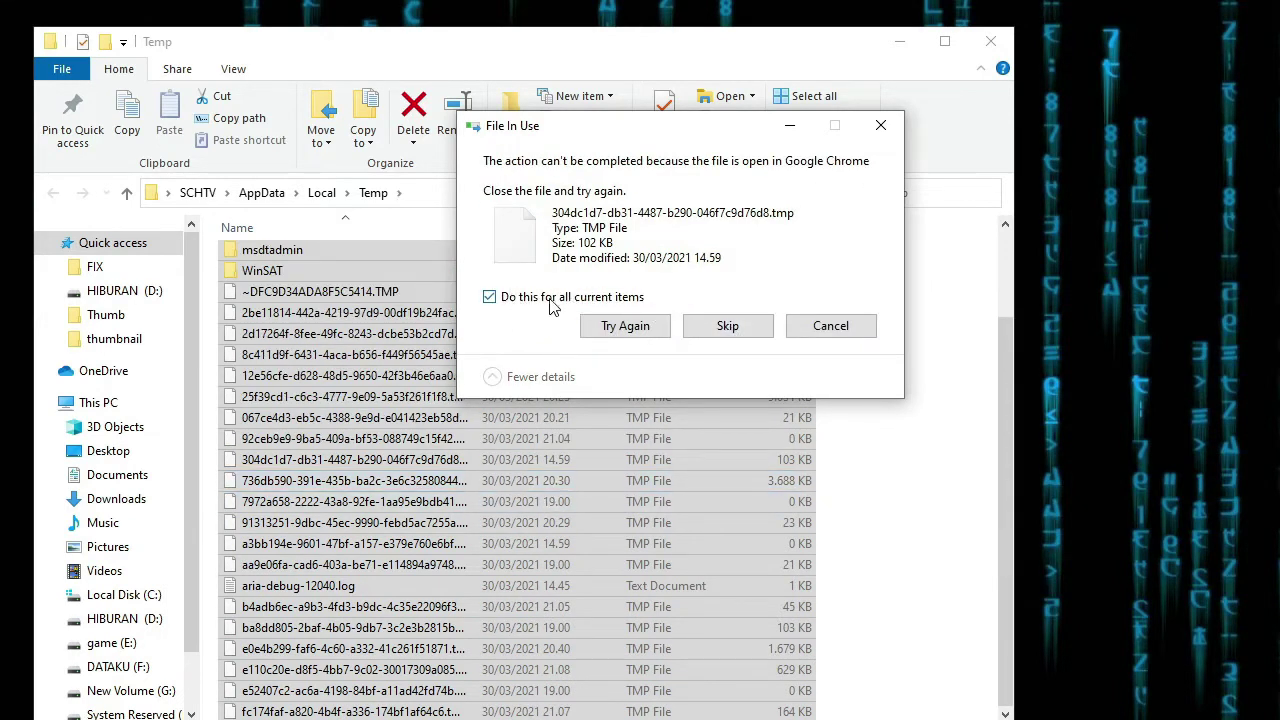
left_click(718, 328)
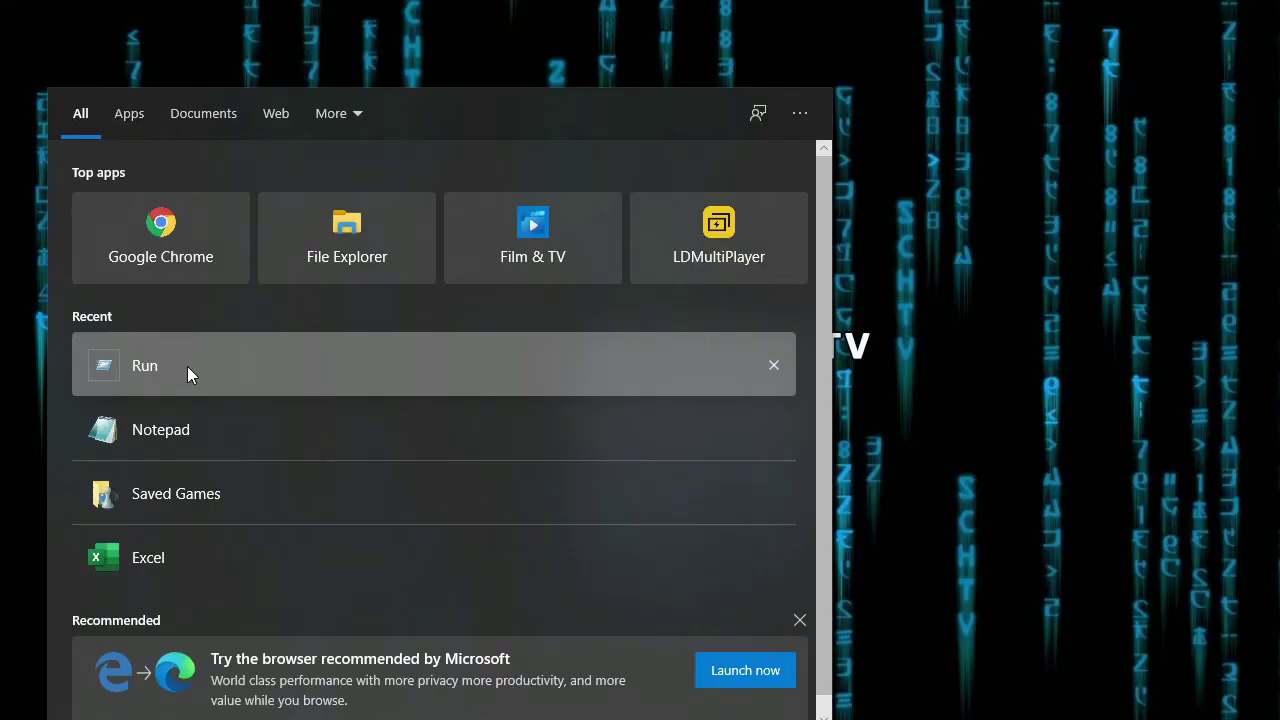
Step: Open the Windows Prefetch folder through the Run app
left_click(187, 366)
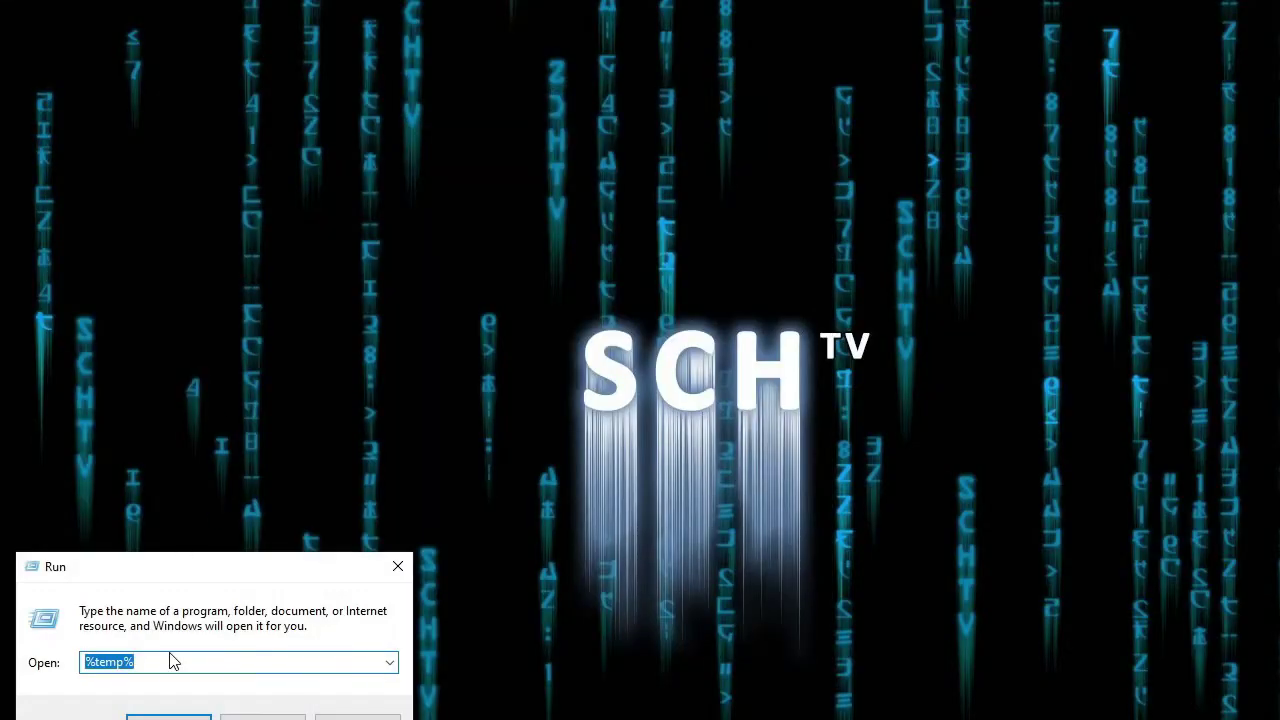
type("pr")
left_click(108, 681)
key("Return")
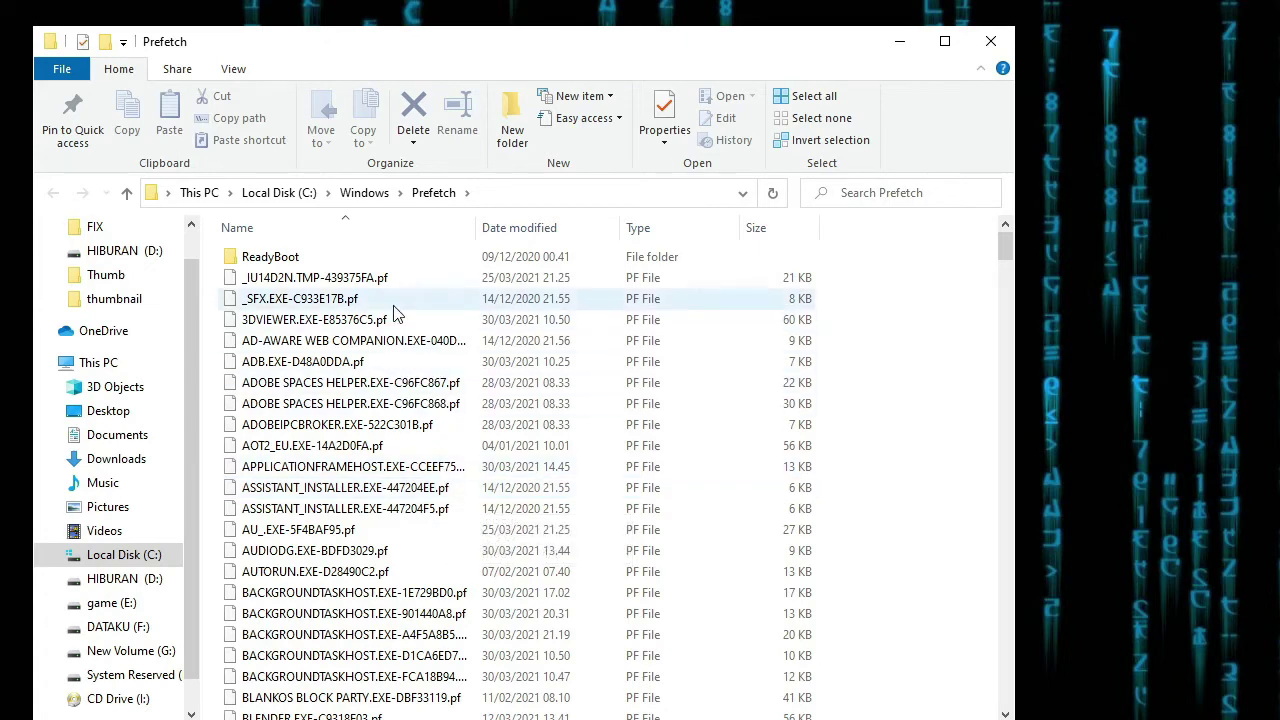
Step: Select all items in the Prefetch folder and examine their combined properties
left_click(345, 258)
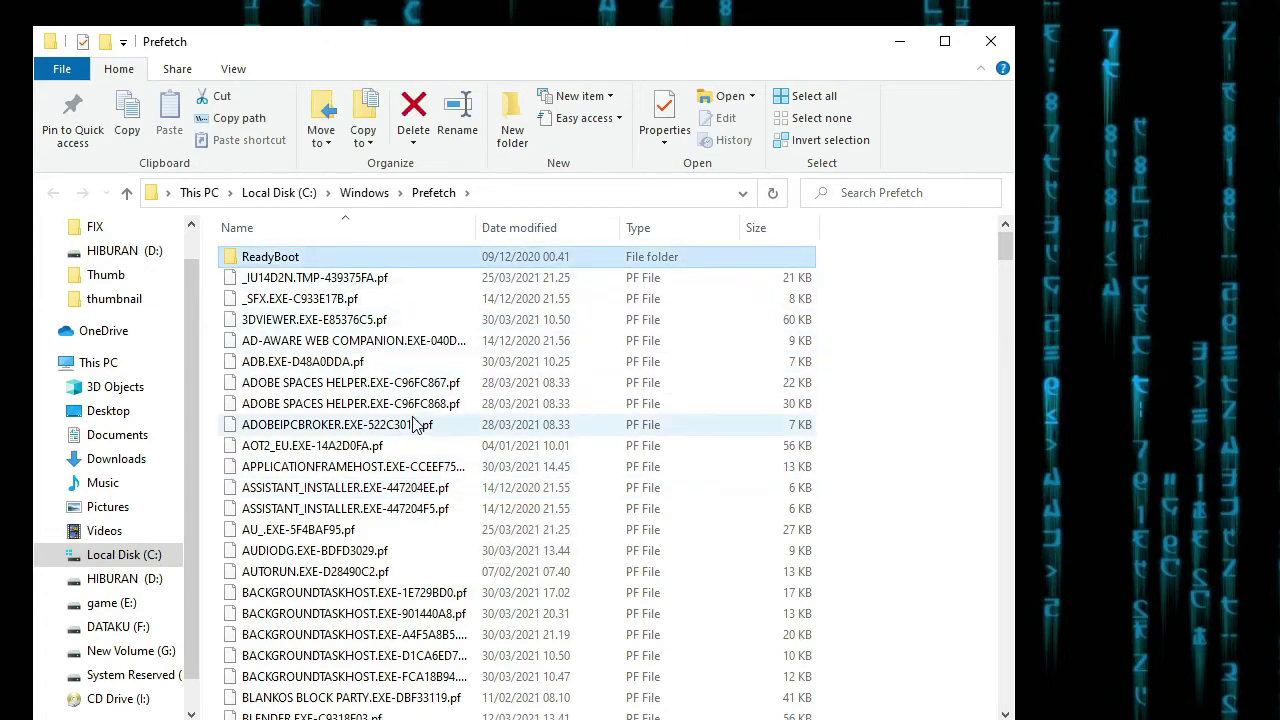
key("ctrl+a")
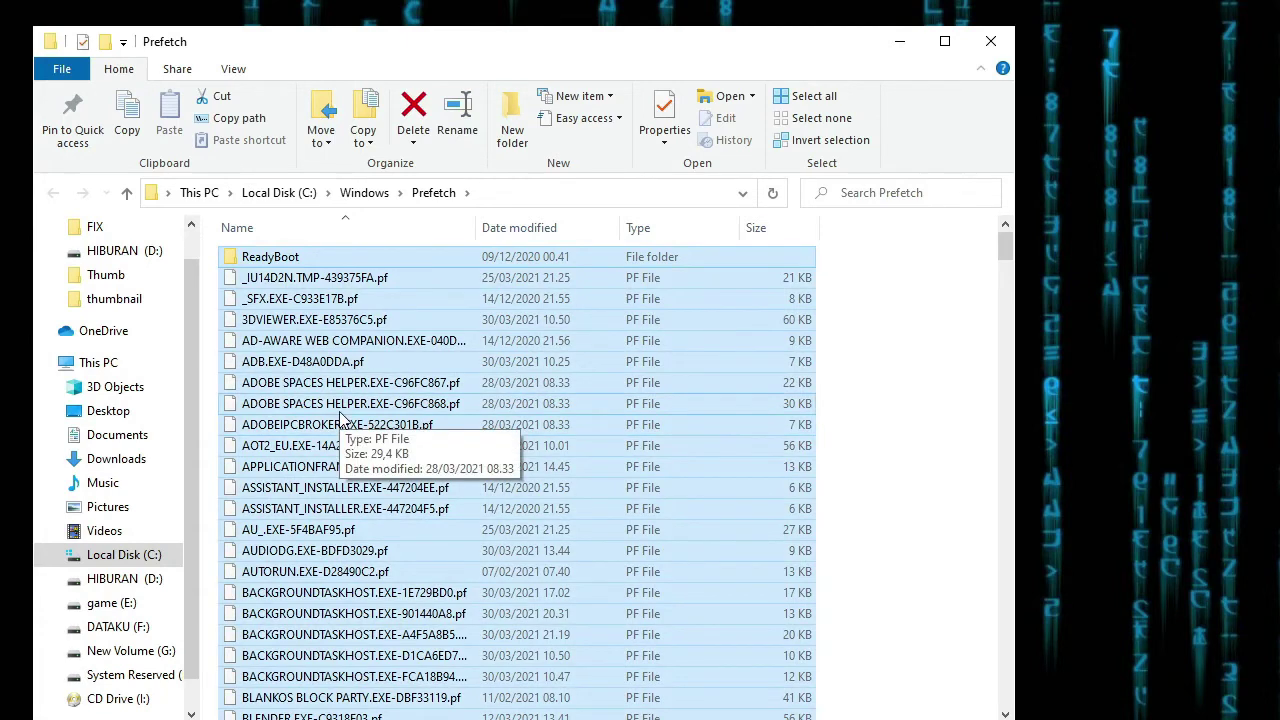
right_click(340, 413)
left_click(433, 396)
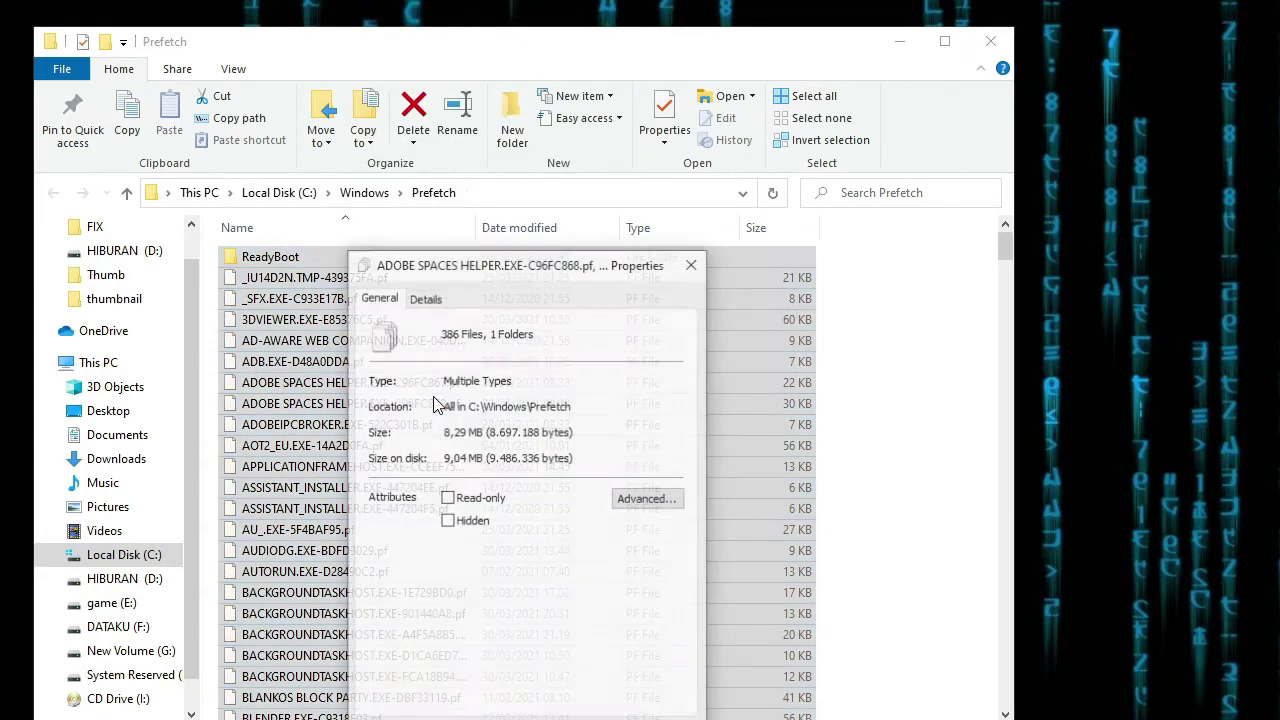
key("Escape")
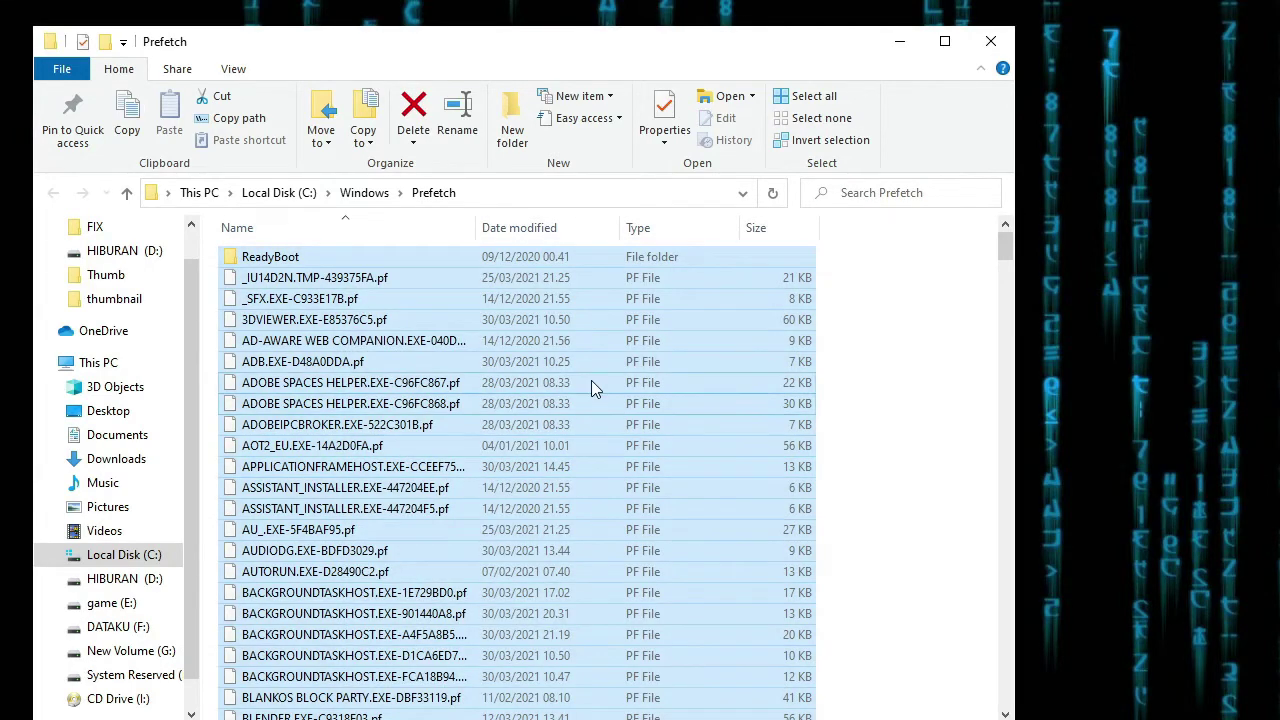
Step: Delete all selected items in the Prefetch folder, skipping the file that is in use
scroll(650, 410, "down", 14)
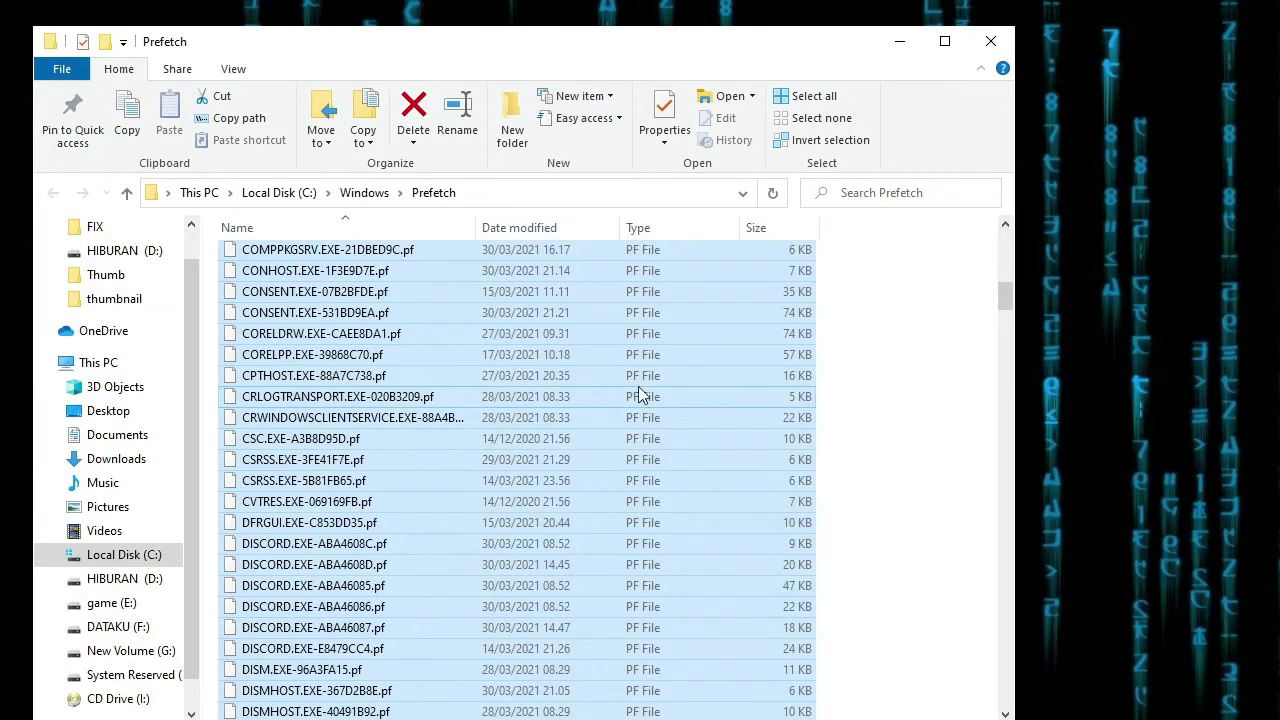
scroll(642, 395, "up", 14)
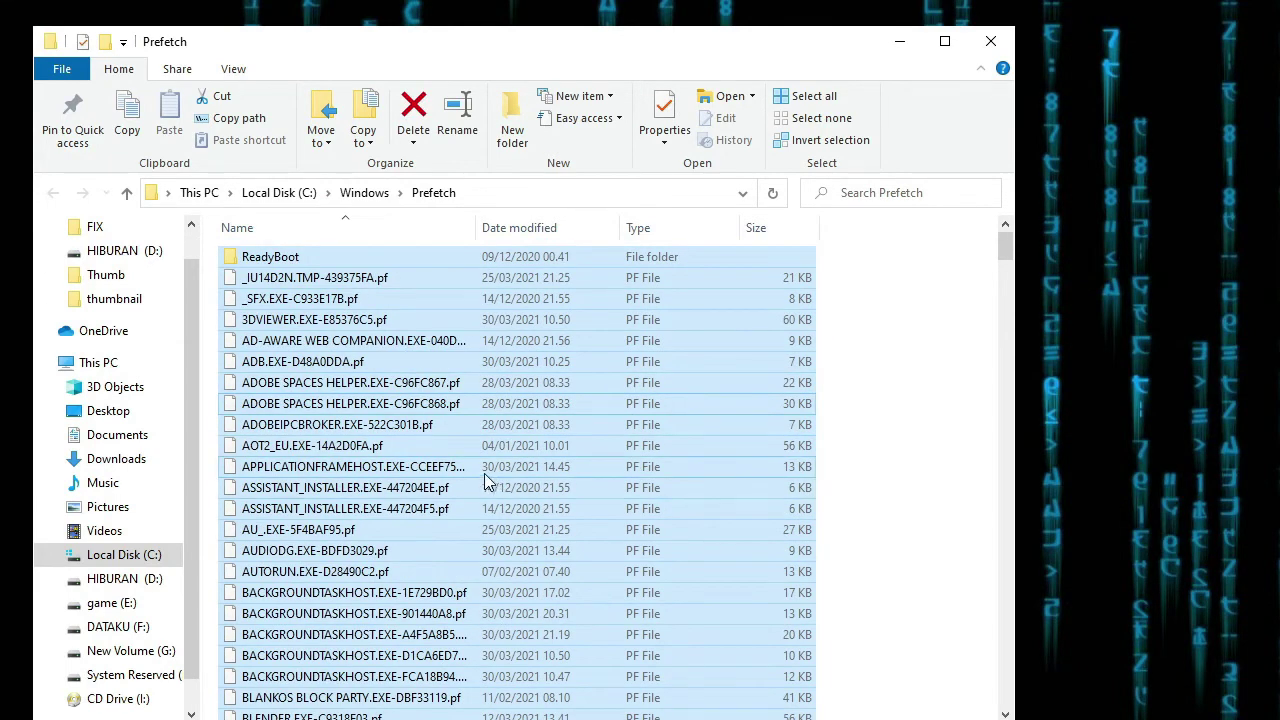
key("Delete")
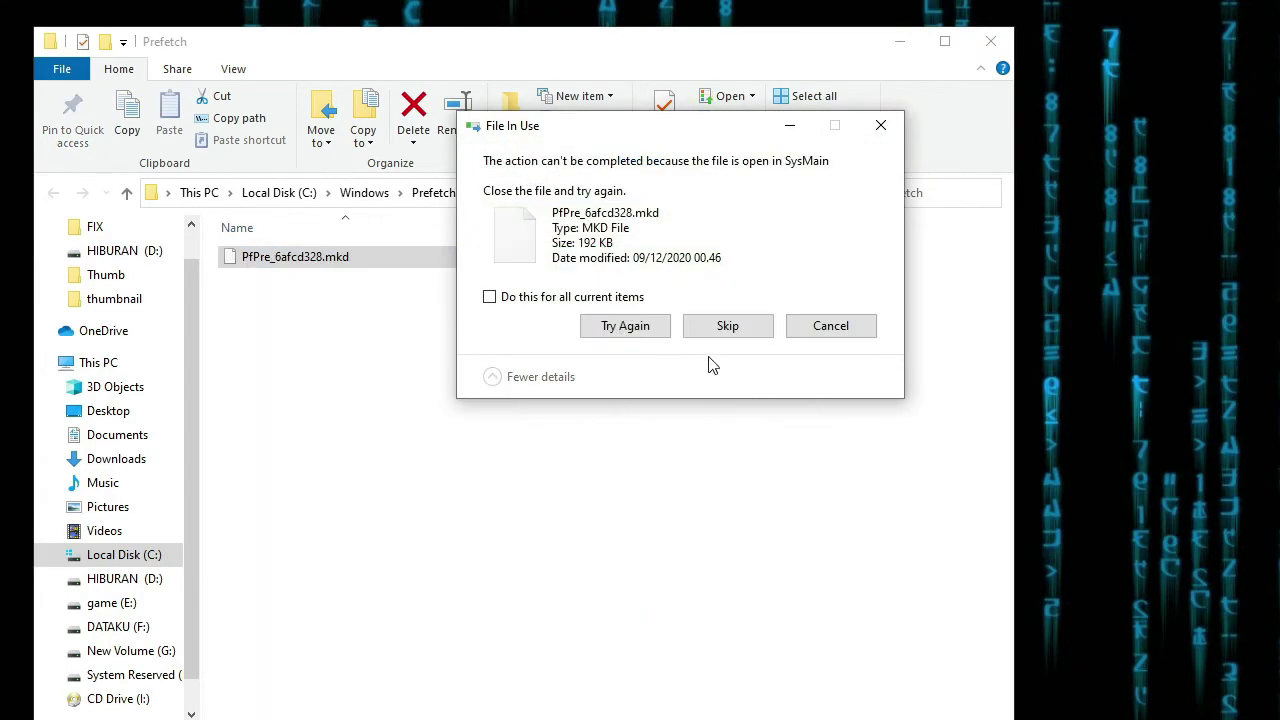
left_click(747, 330)
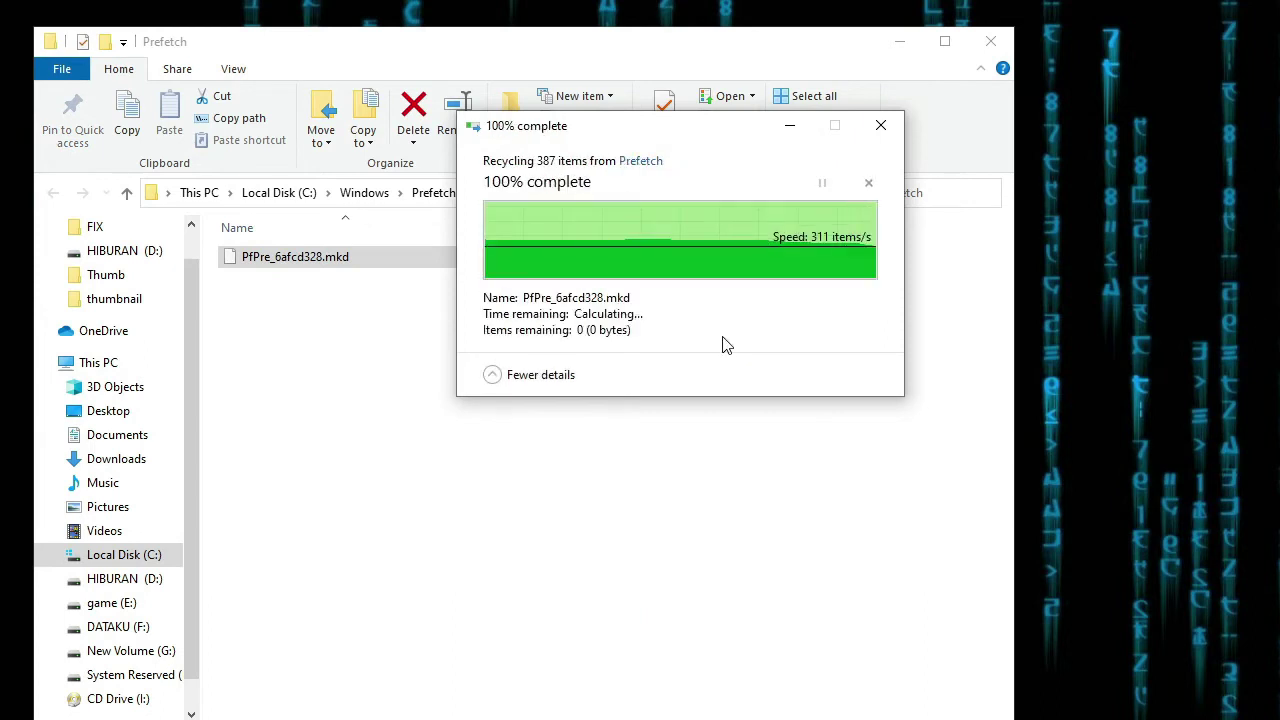
Step: Start Disk Cleanup for Local Disk (C:) from the drive's properties
left_click(345, 327)
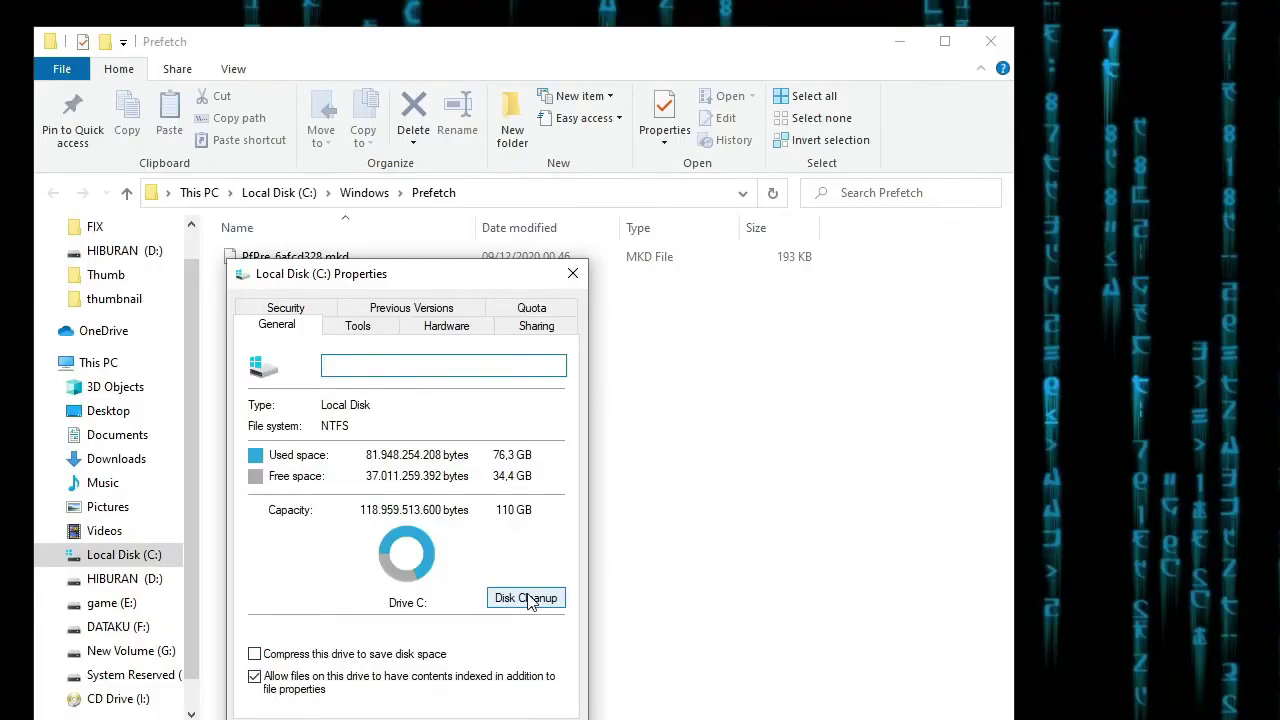
left_click(570, 274)
right_click(107, 555)
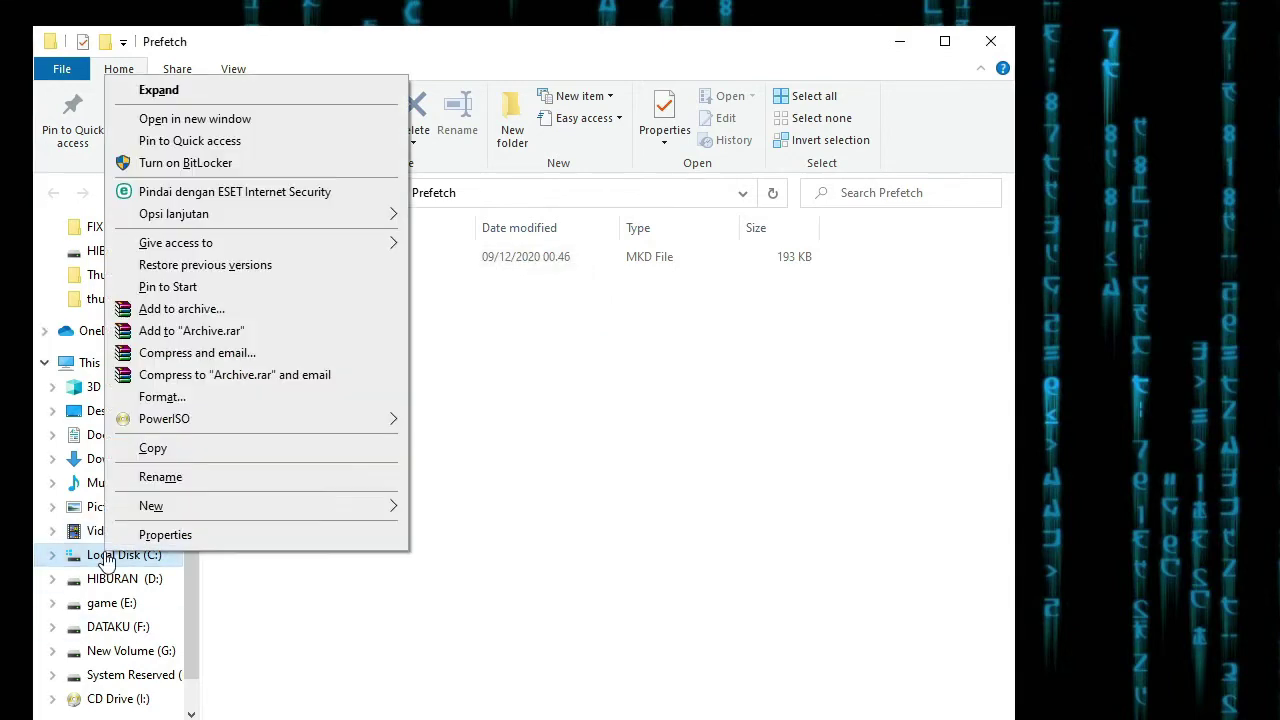
left_click(168, 536)
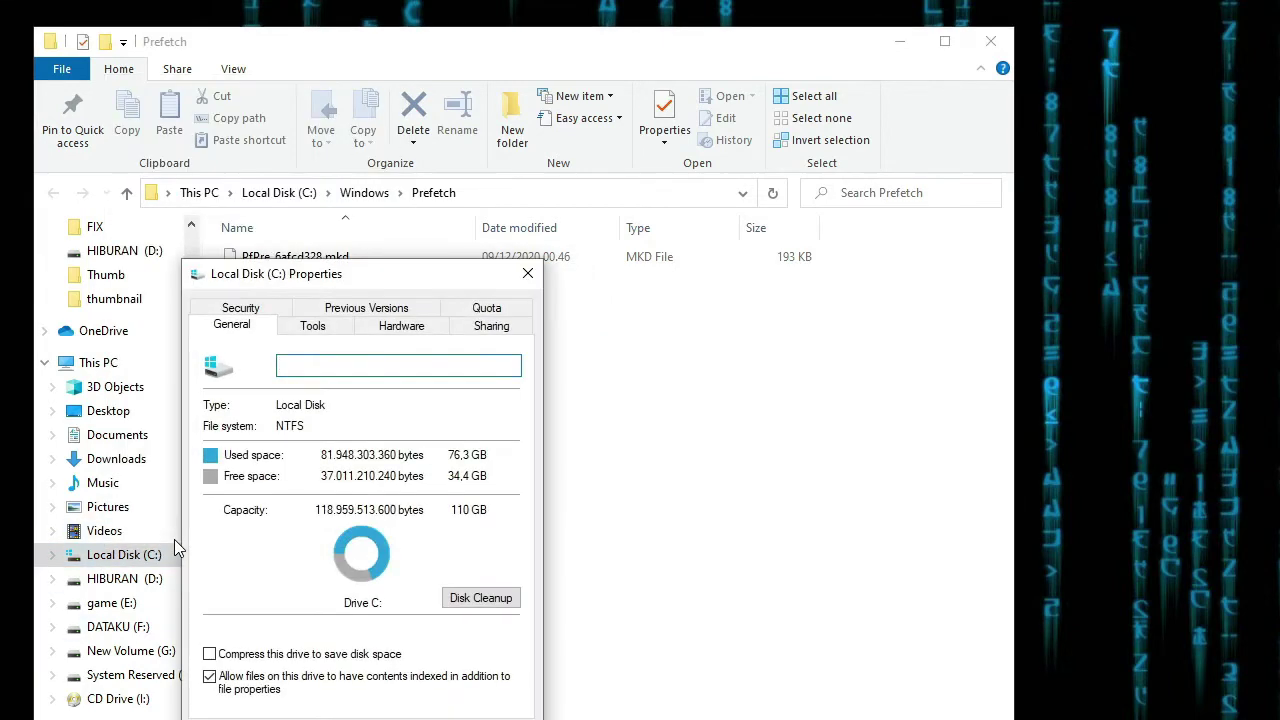
left_click(475, 598)
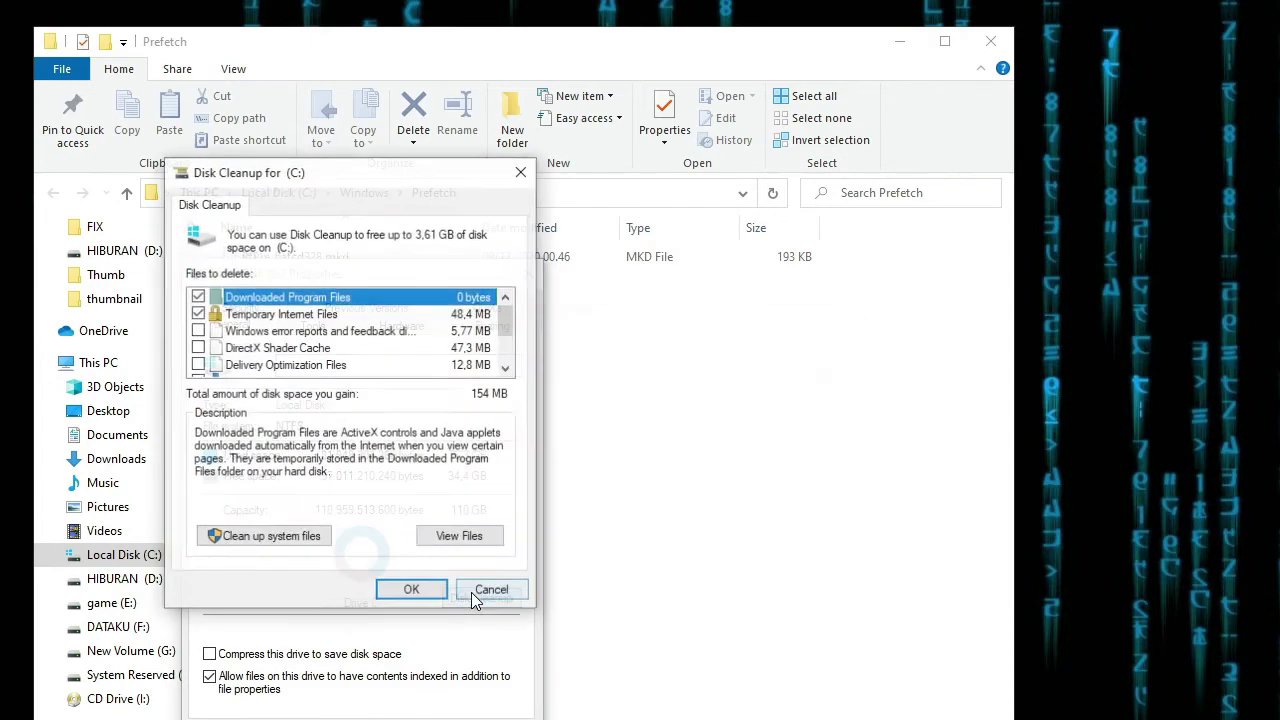
Step: Mark Windows error reports, DirectX Shader Cache, Delivery Optimization Files, Recycle Bin and Temporary files for deletion in Disk Cleanup
left_click(197, 331)
left_click(197, 348)
left_click(197, 365)
scroll(210, 355, "down", 2)
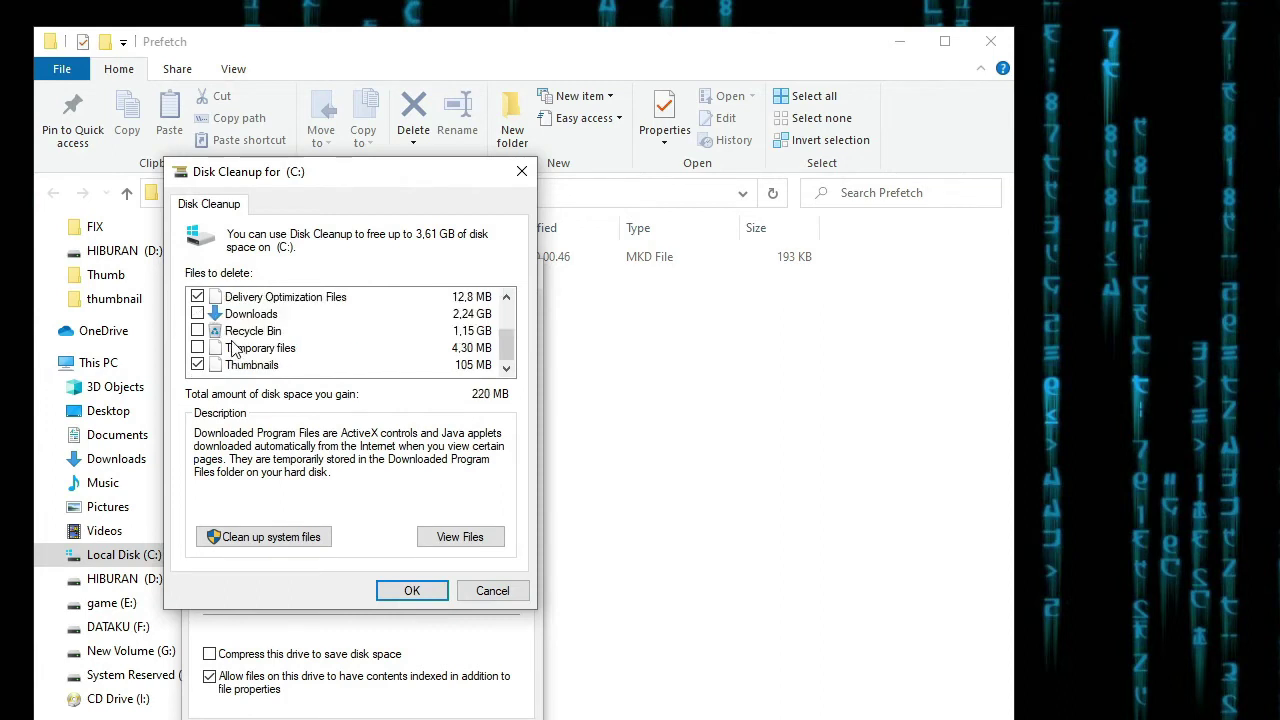
left_click(197, 331)
left_click(197, 348)
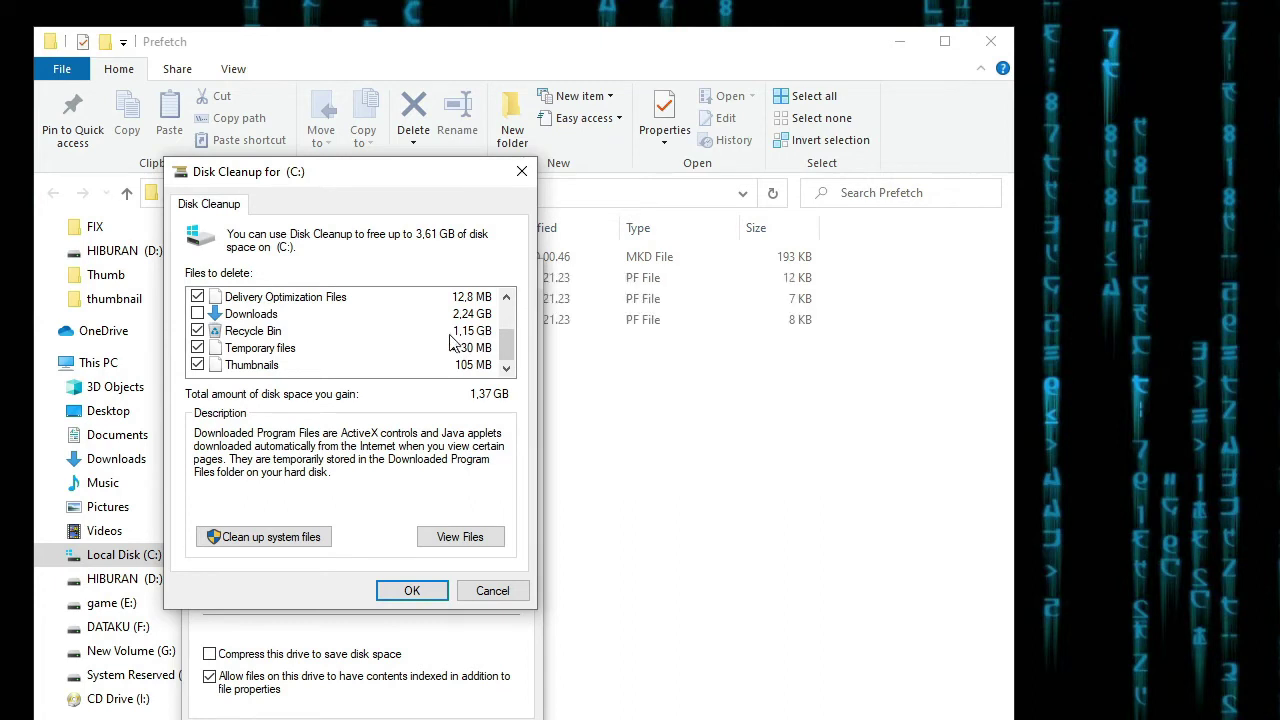
Step: Try including Downloads in the files to delete, and exclude it again
left_click(199, 314)
left_click(210, 314)
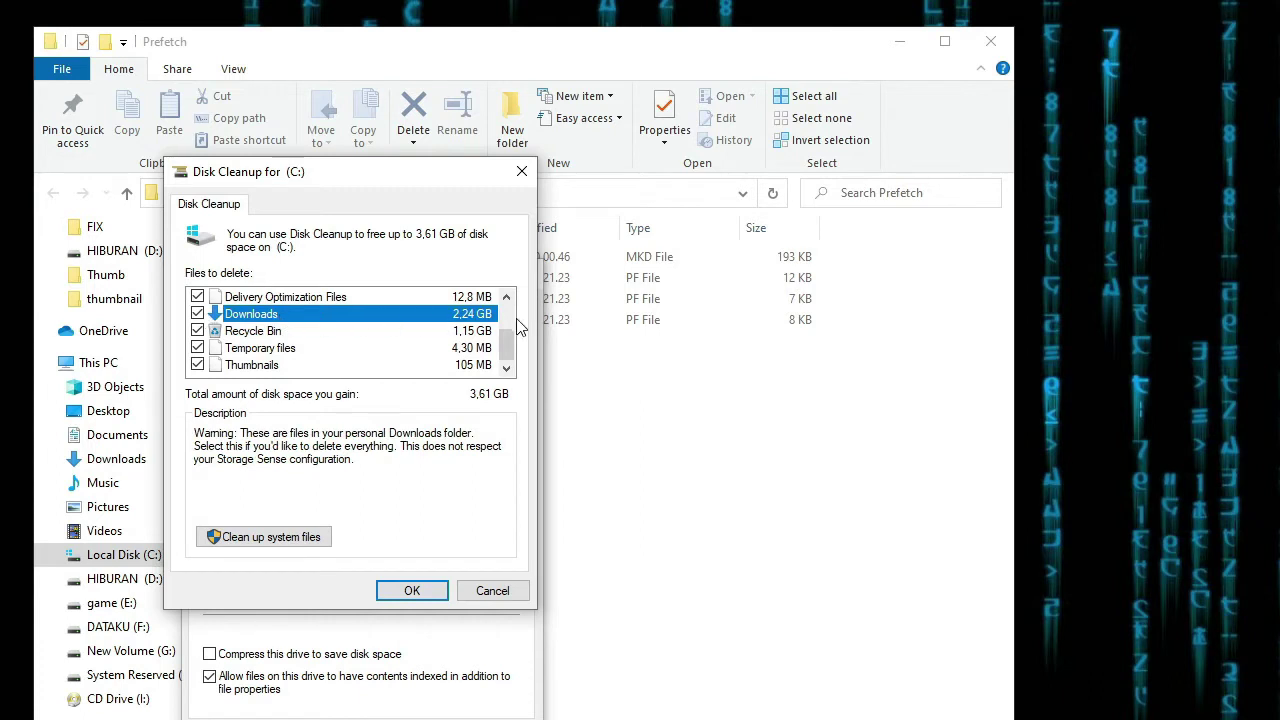
left_click(197, 314)
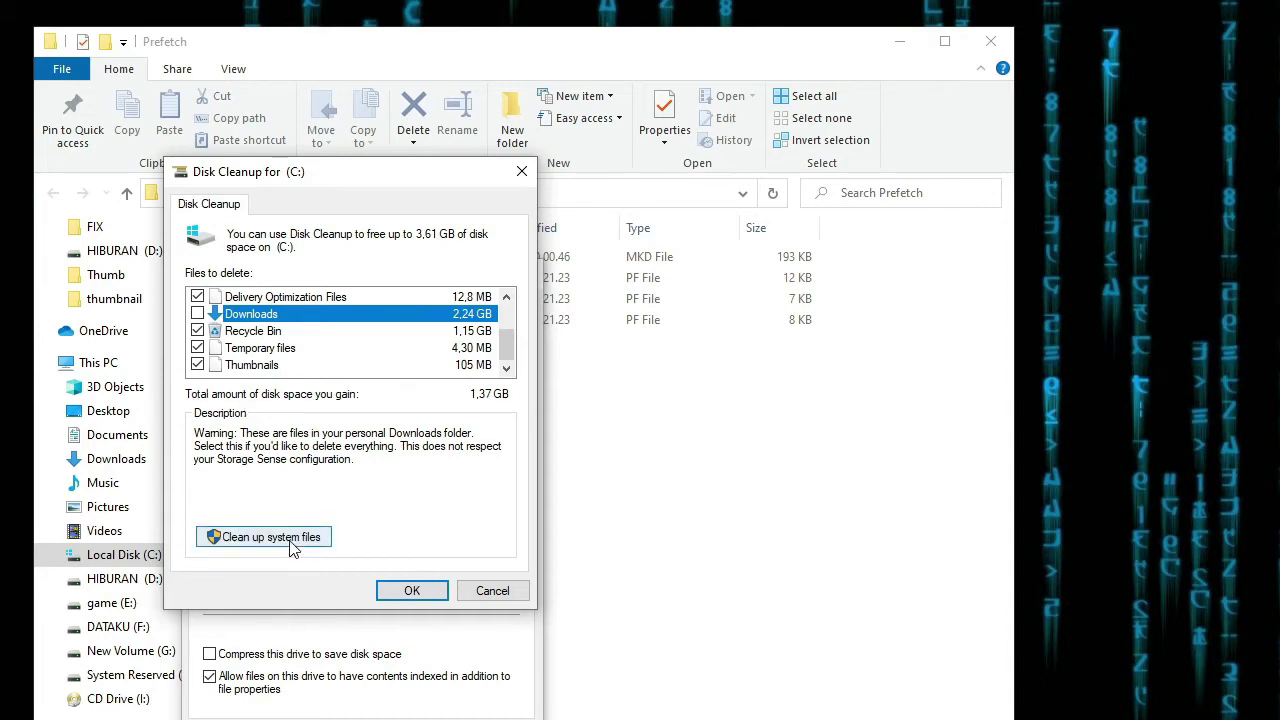
left_click(198, 314)
left_click(198, 314)
left_click(199, 314)
Step: Extend Disk Cleanup for drive C to system files and bring its new window to the front
left_click(208, 536)
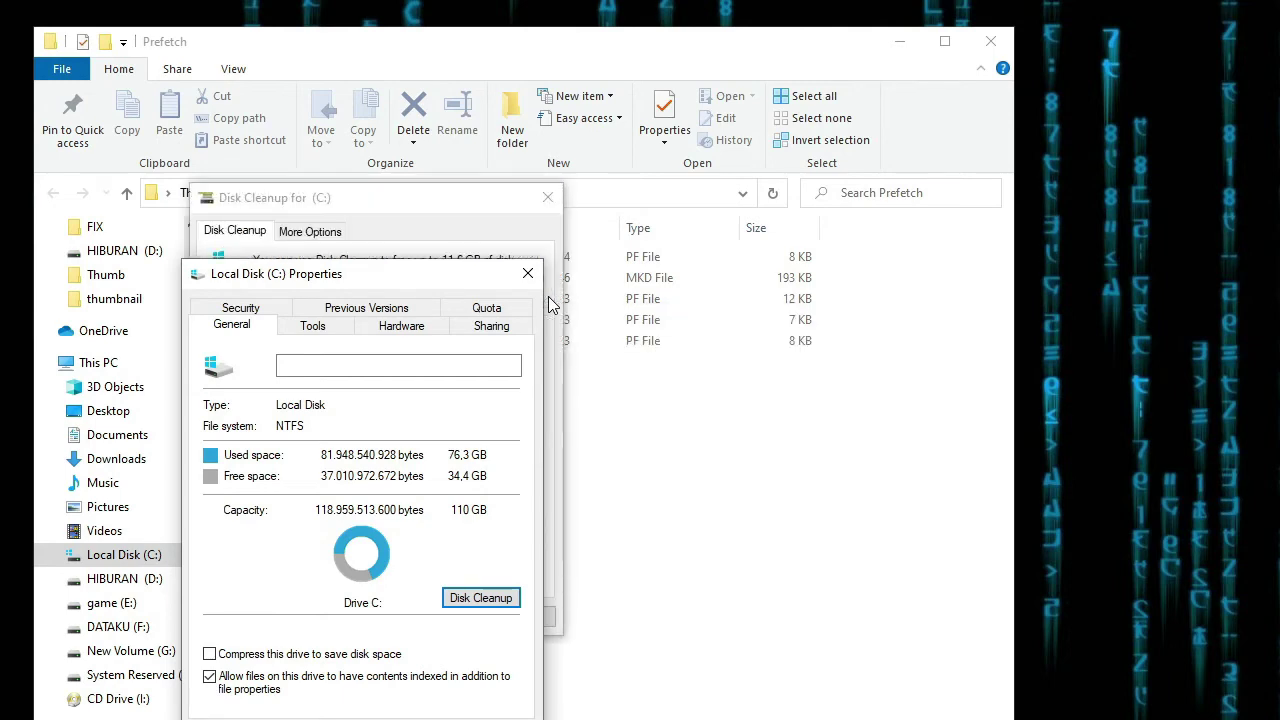
left_click(418, 224)
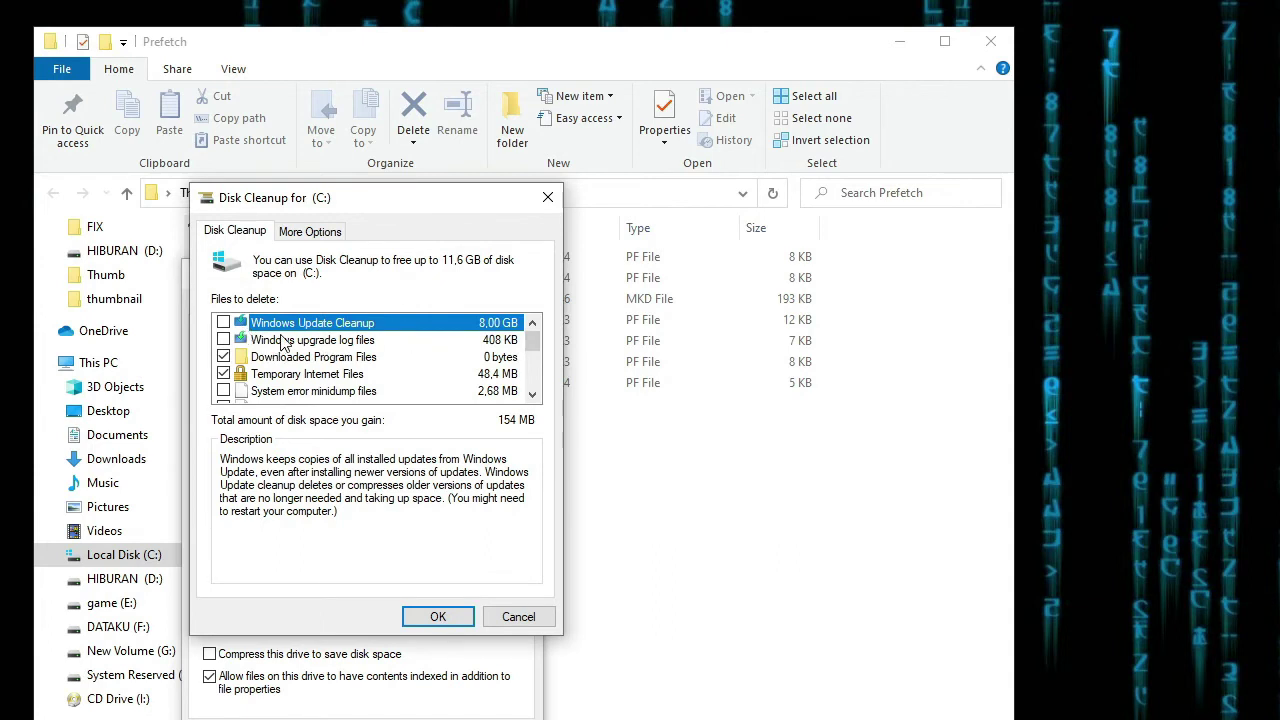
Step: Mark Windows Update Cleanup and further unmarked categories in the upper part of the files-to-delete list
left_click(223, 323)
scroll(352, 358, "down", 1)
left_click(223, 340)
left_click(223, 357)
scroll(309, 374, "down", 3)
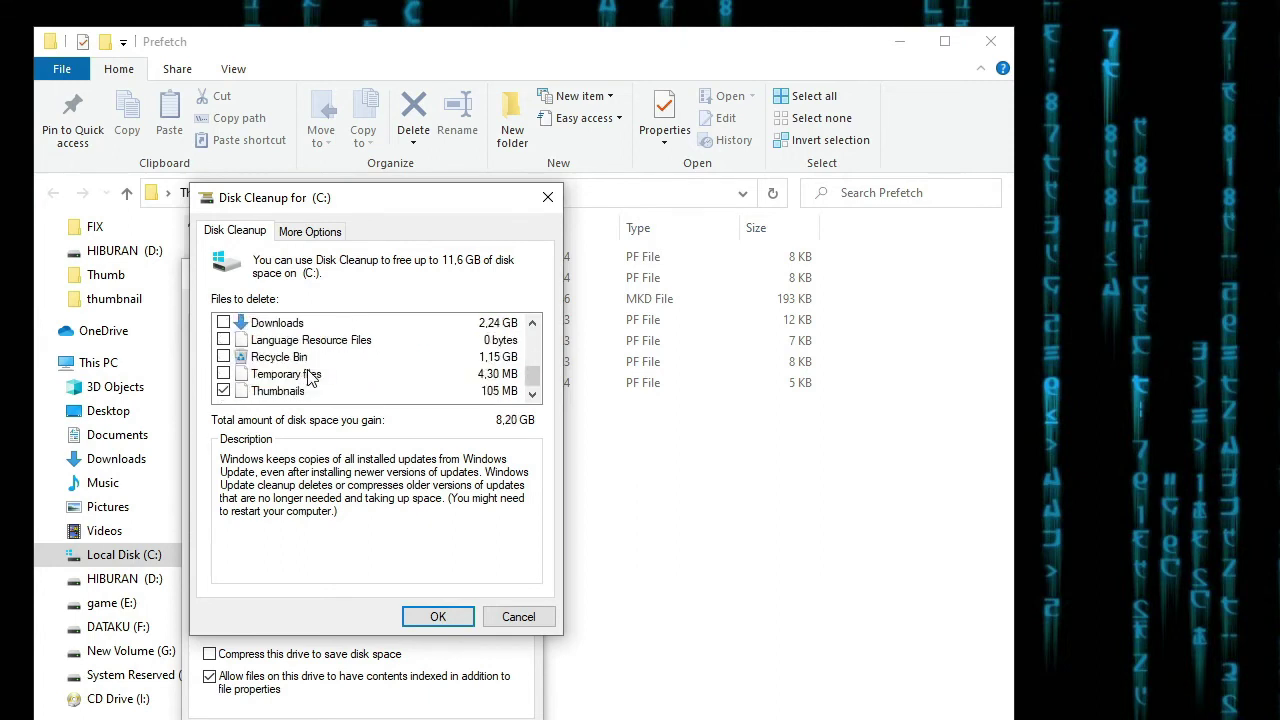
Step: Mark Downloads, Language Resource Files, Recycle Bin, Temporary files and Delivery Optimization Files as well, and permanently delete all marked files
left_click(223, 323)
left_click(223, 340)
left_click(223, 357)
left_click(223, 374)
scroll(247, 360, "up", 1)
left_click(223, 340)
left_click(442, 621)
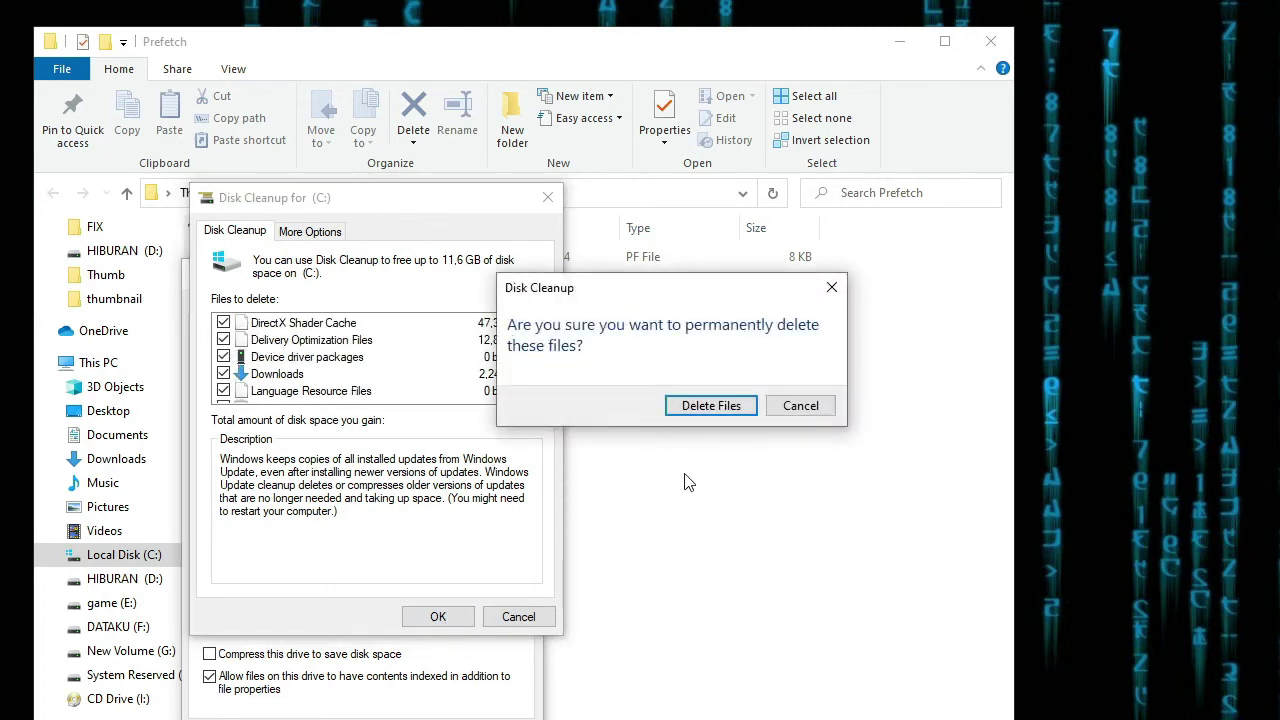
left_click(724, 410)
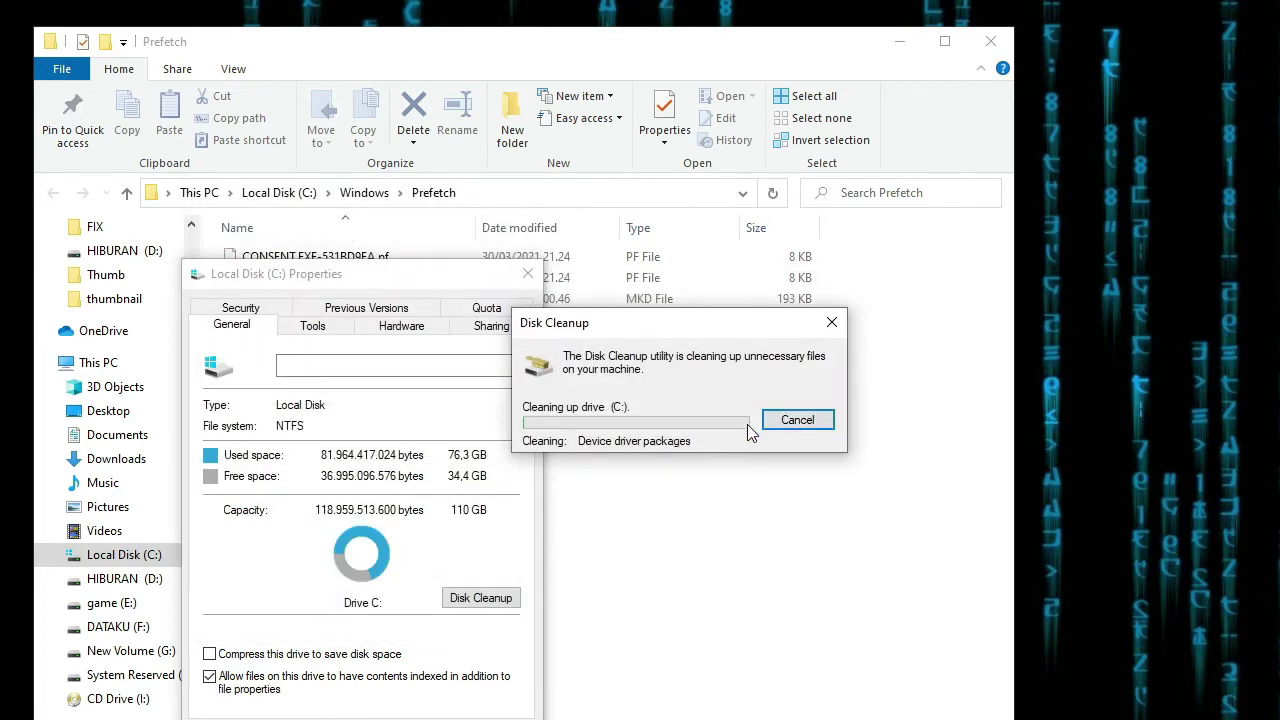
Step: Refresh the Prefetch folder's contents and close its File Explorer window
left_click(775, 192)
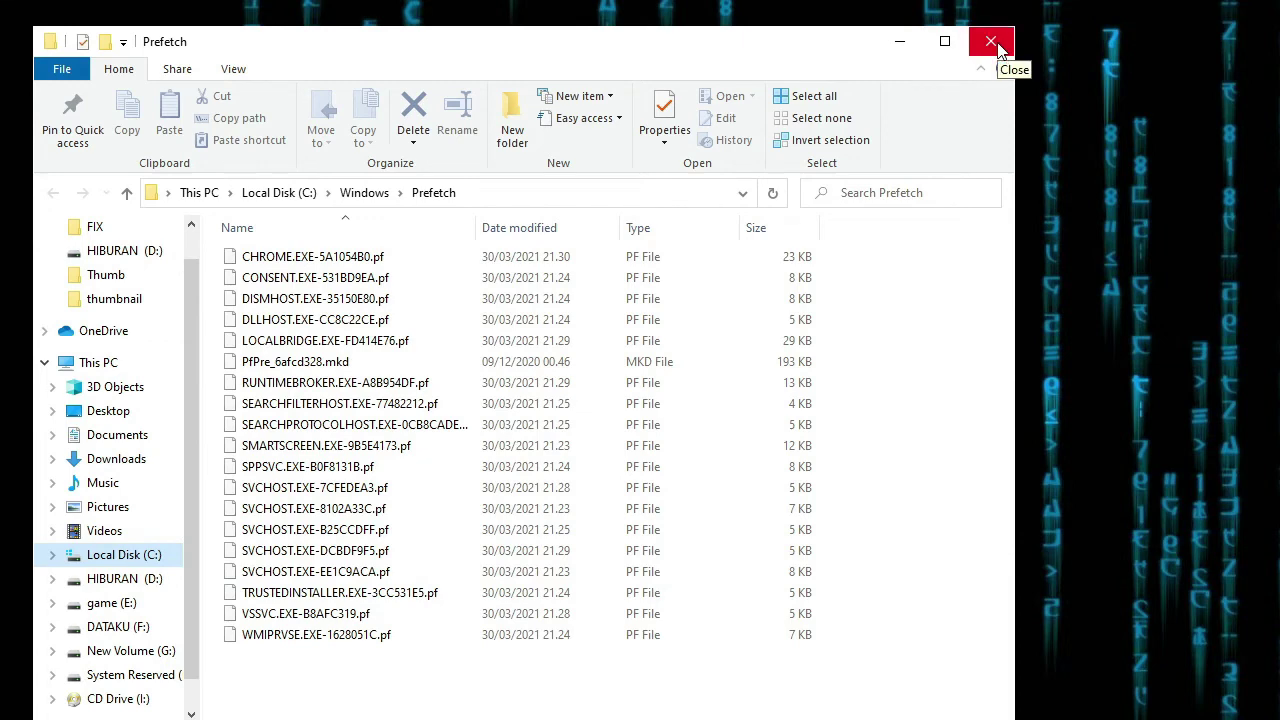
left_click(992, 43)
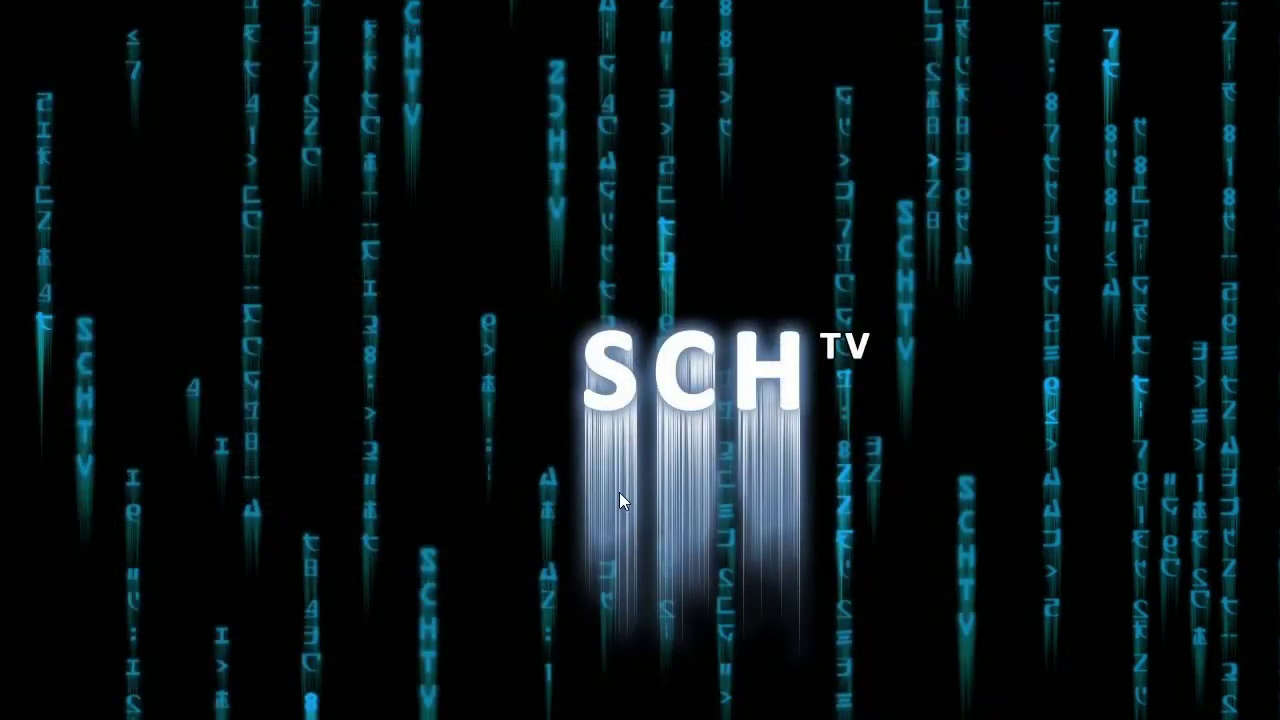